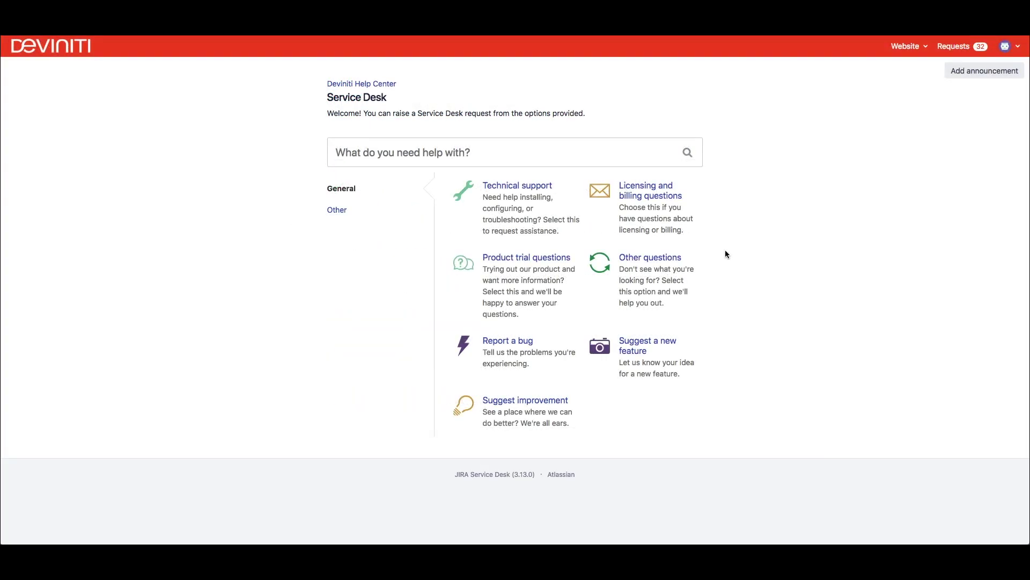
- Open the Licensing and billing questions form and enter placeholder text in Summary and Description
click(647, 194)
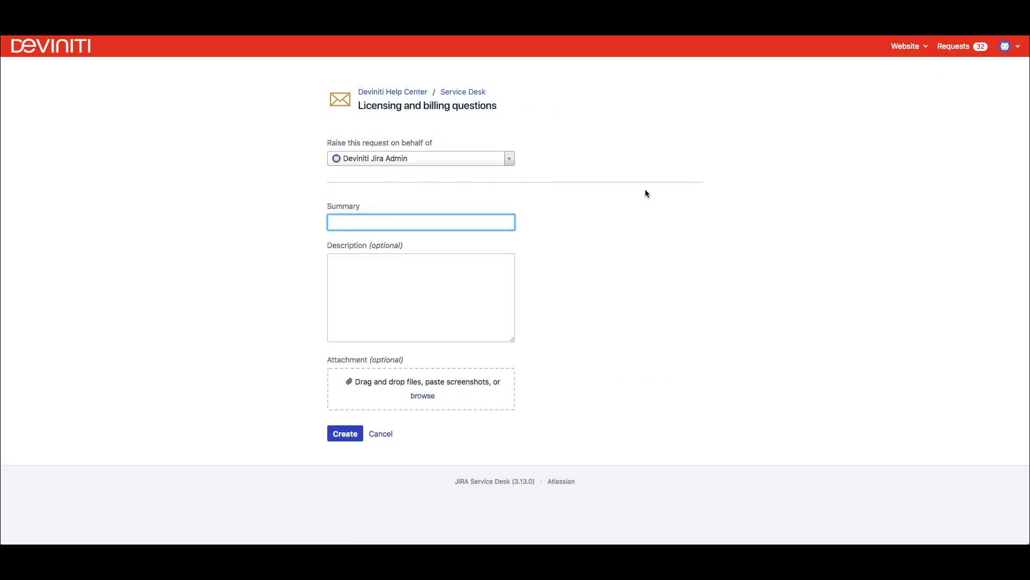
click(555, 242)
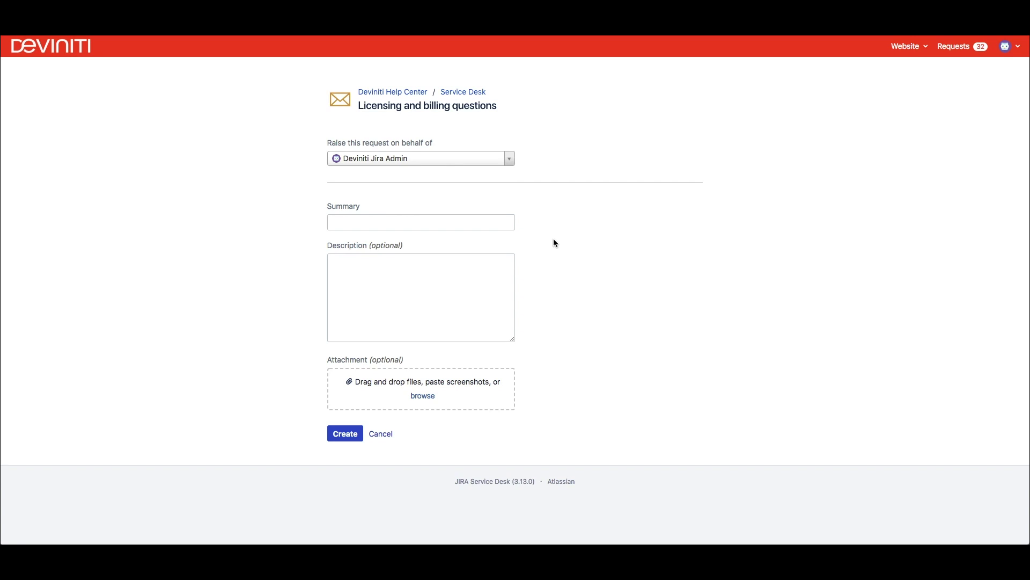
click(482, 220)
text(??)
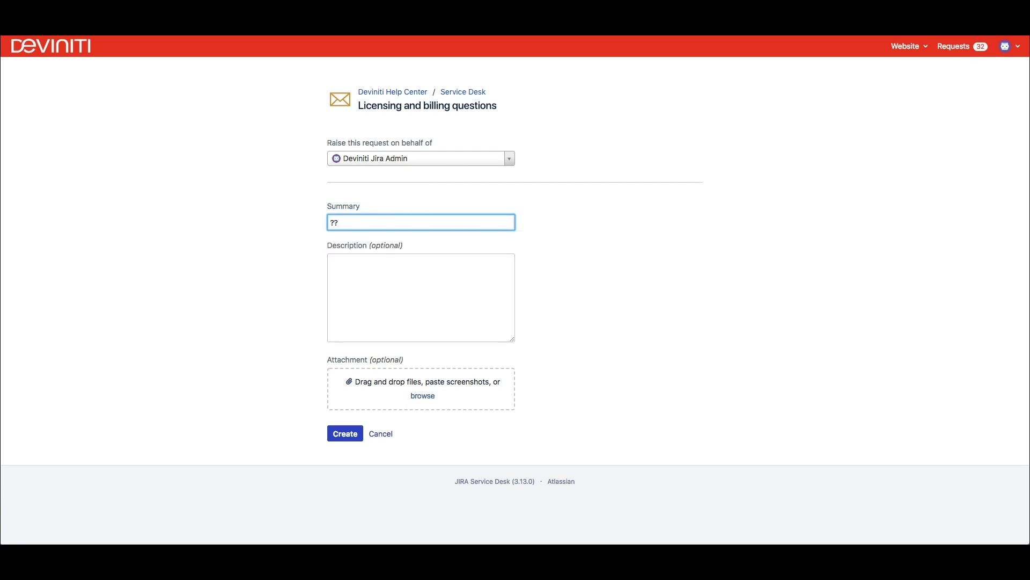
click(447, 297)
text(???)
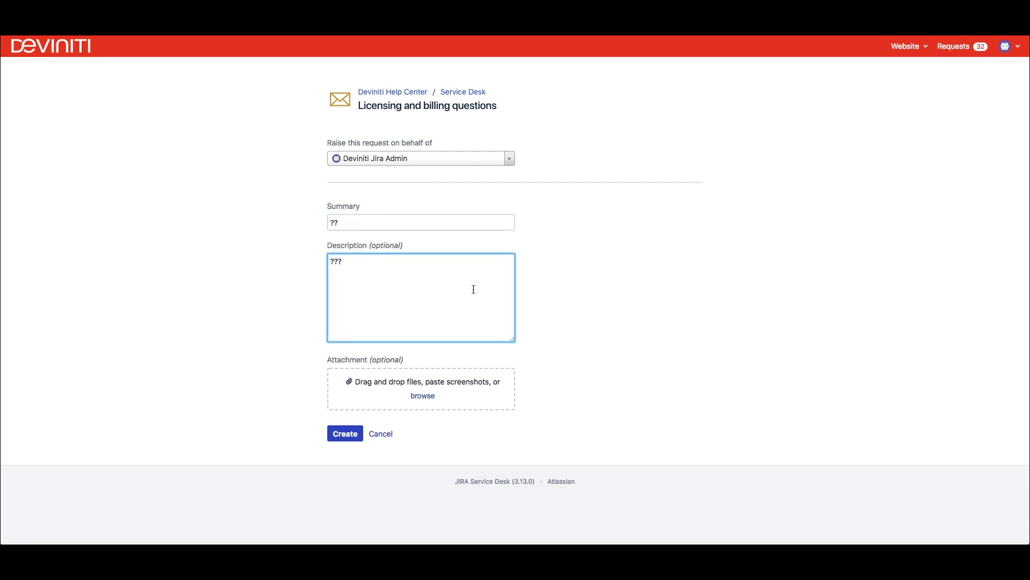
click(632, 265)
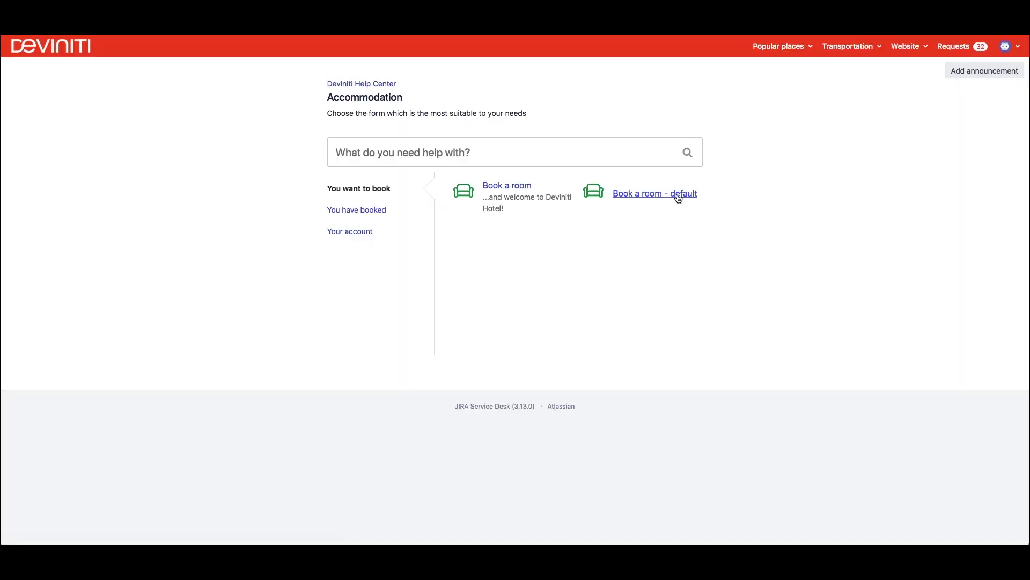
- Try the Book a room - default form: Credit card number field, Cash payment, Due Date calendar
click(678, 196)
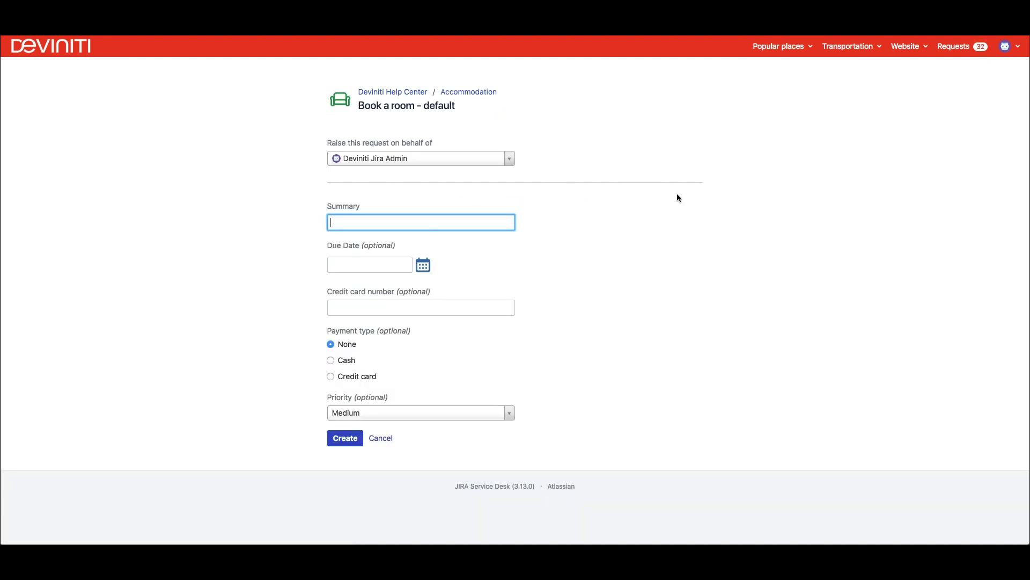
click(628, 272)
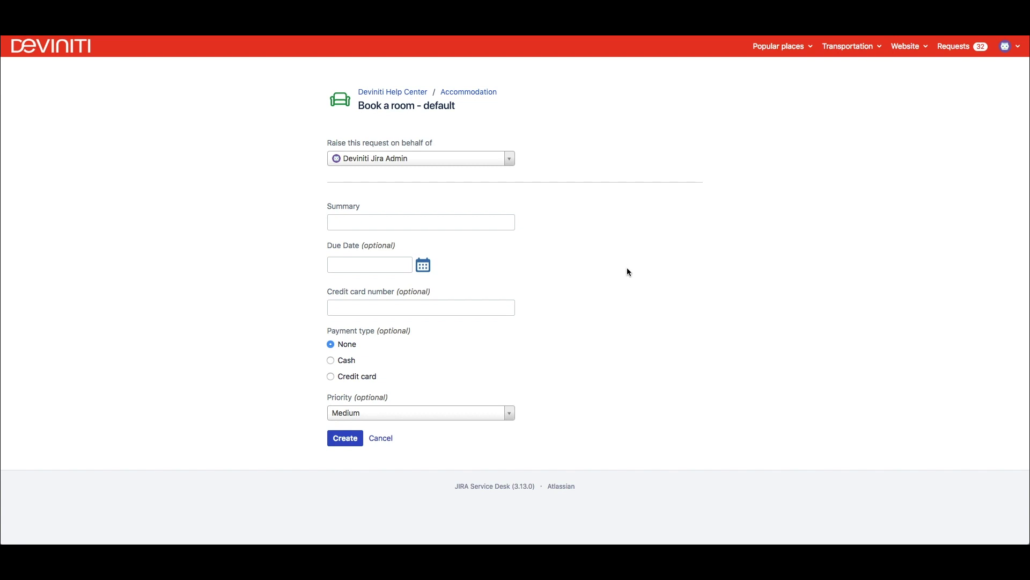
click(468, 310)
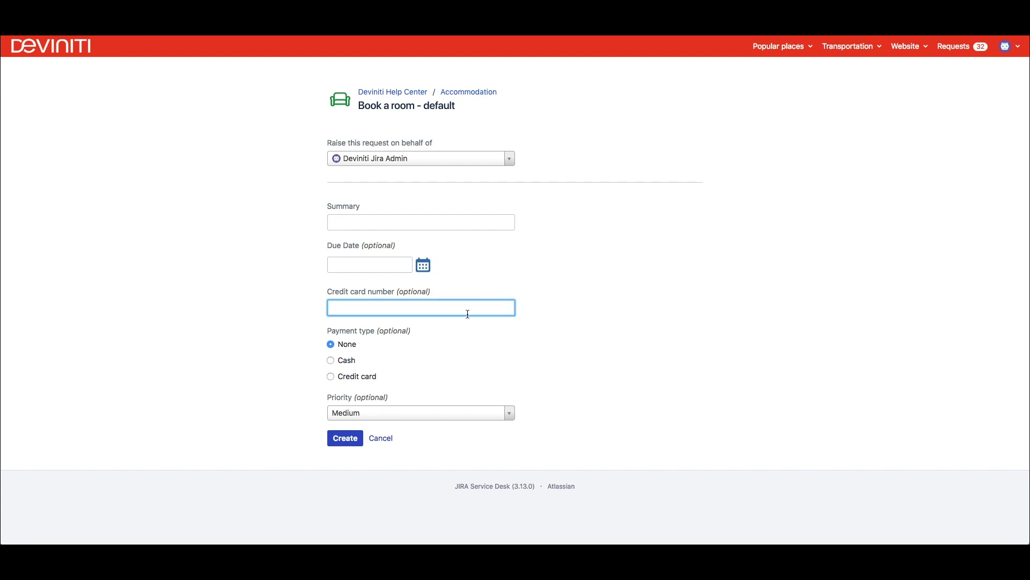
click(347, 362)
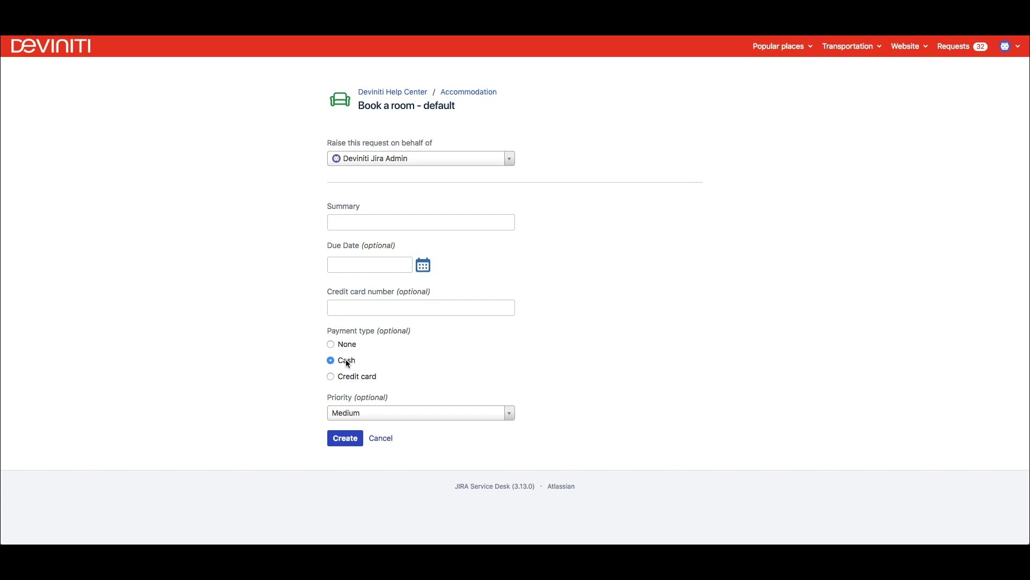
click(424, 265)
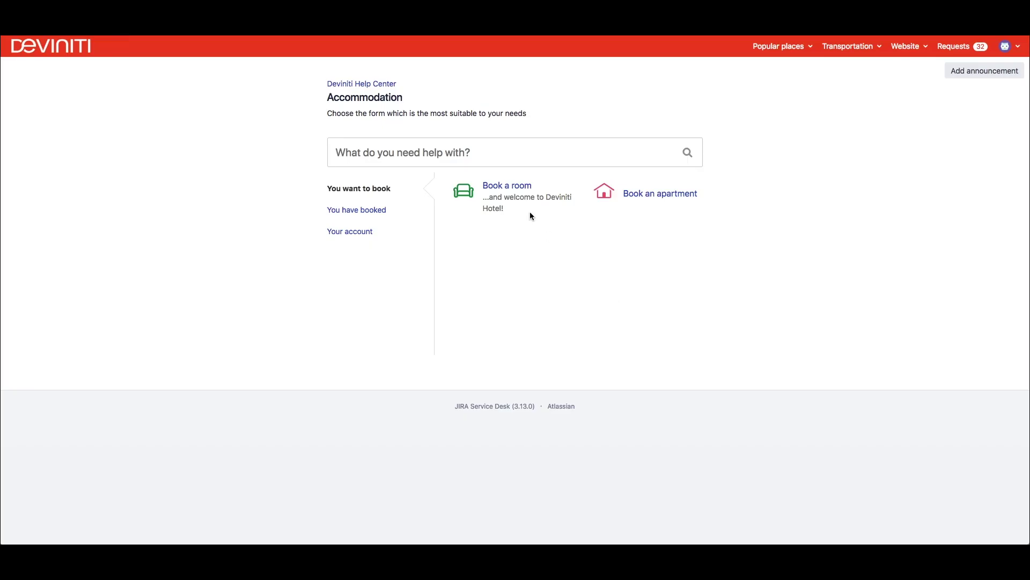
- Open the Book a room form and scroll through all of its fields
click(507, 186)
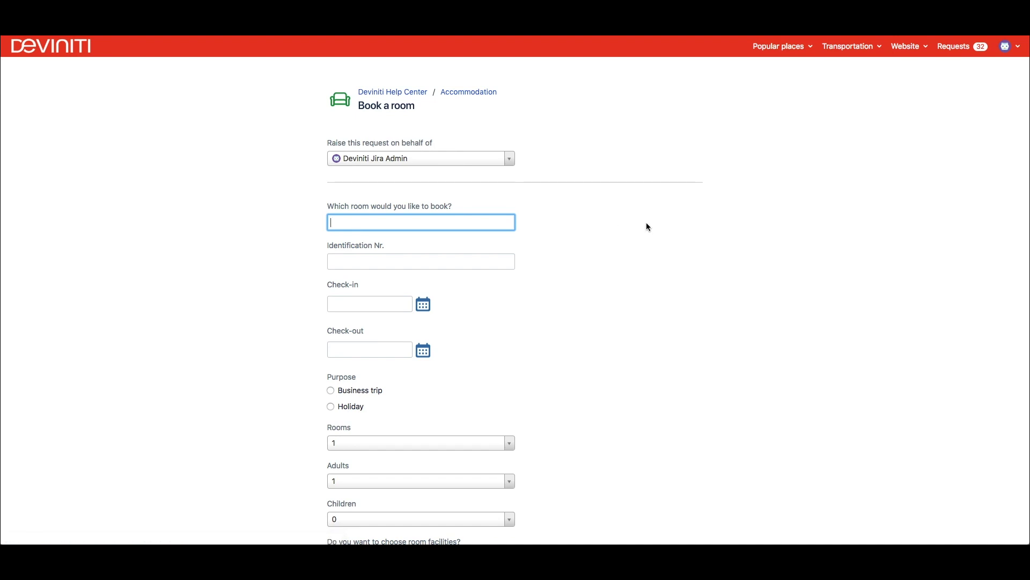
click(673, 226)
scroll(675, 226, down, 3)
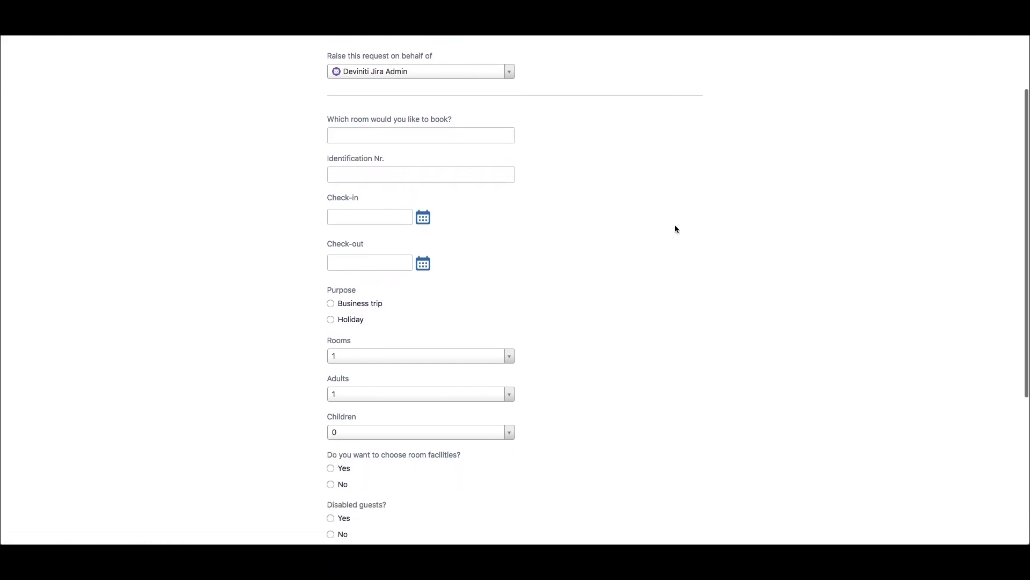
scroll(675, 229, down, 3)
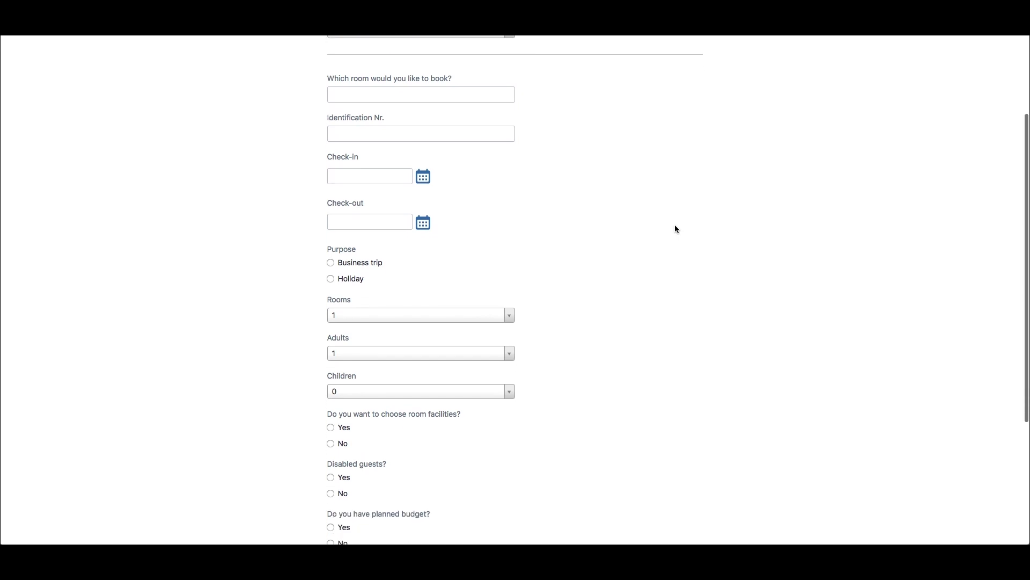
scroll(675, 229, down, 2)
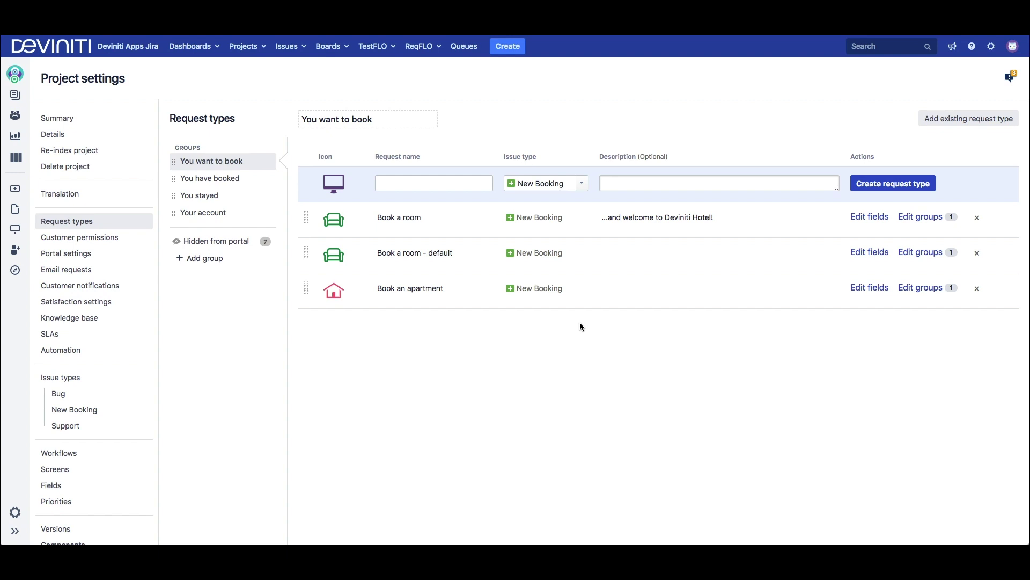
- Rename the Book a room - default Summary field to 'Which room would you like to book?'
click(868, 252)
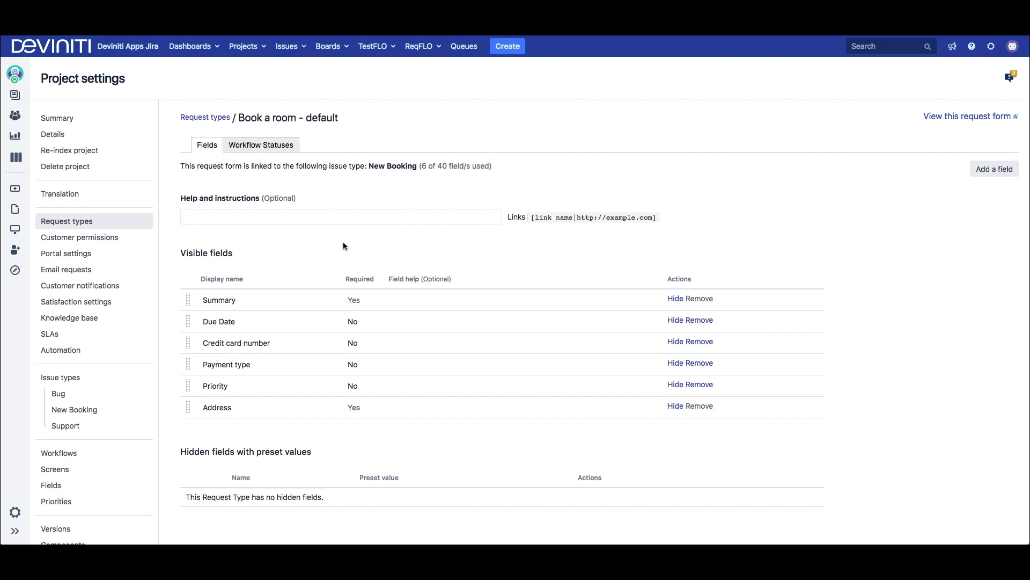
click(329, 302)
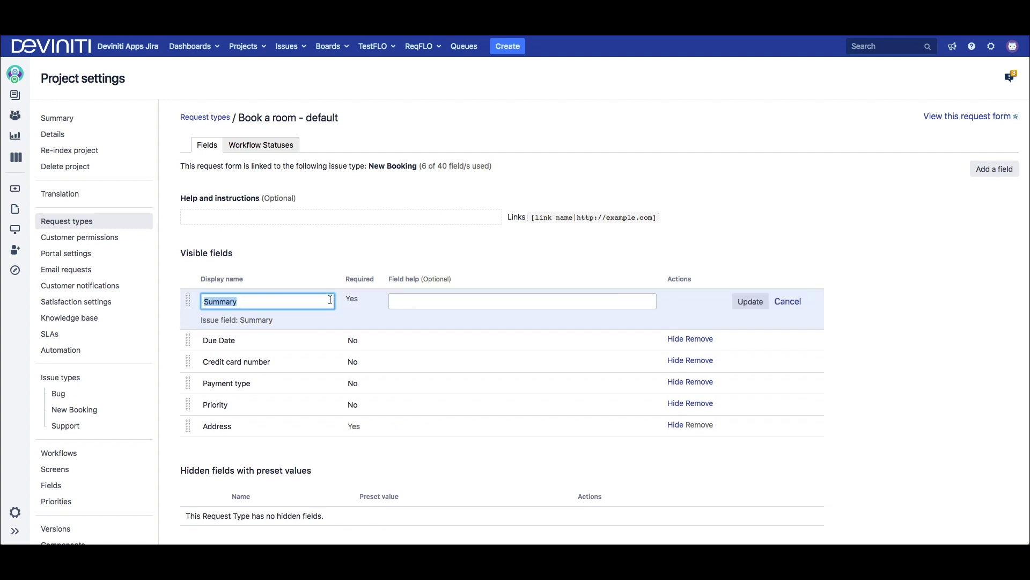
text(Which)
key(Down)
key(Return)
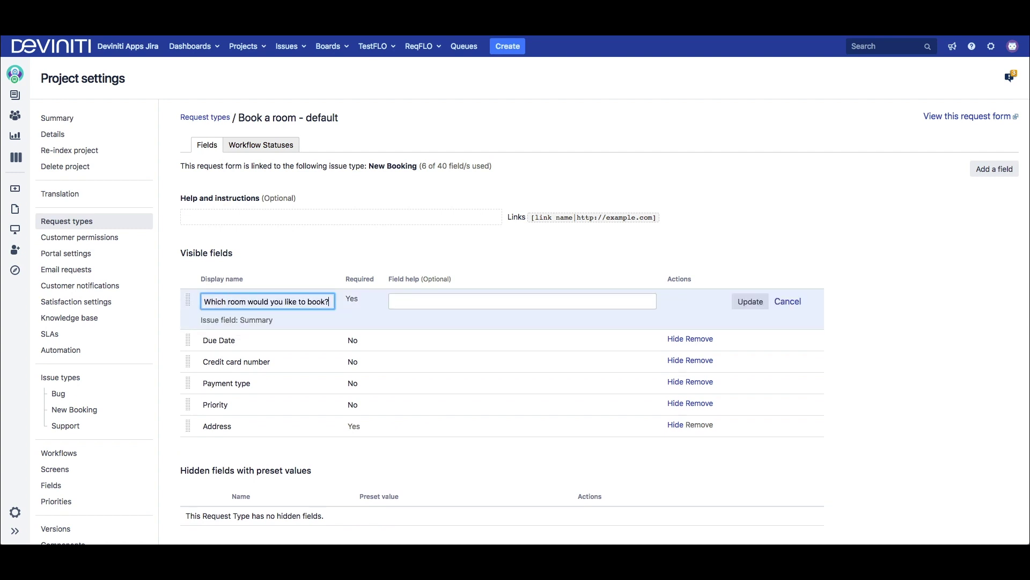
click(757, 302)
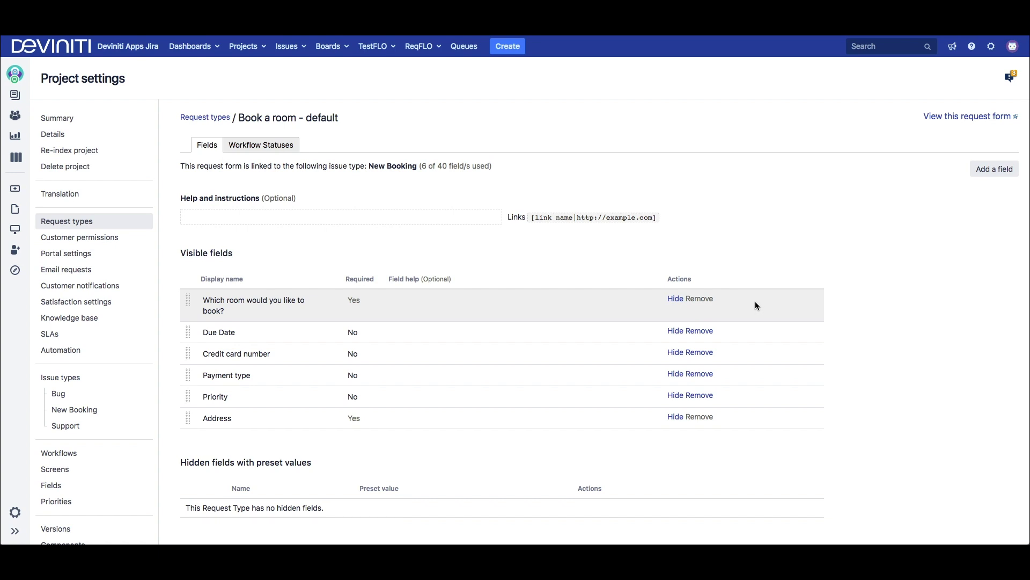
- Hide Priority with preset value Medium, then browse addable fields without adding any
click(674, 395)
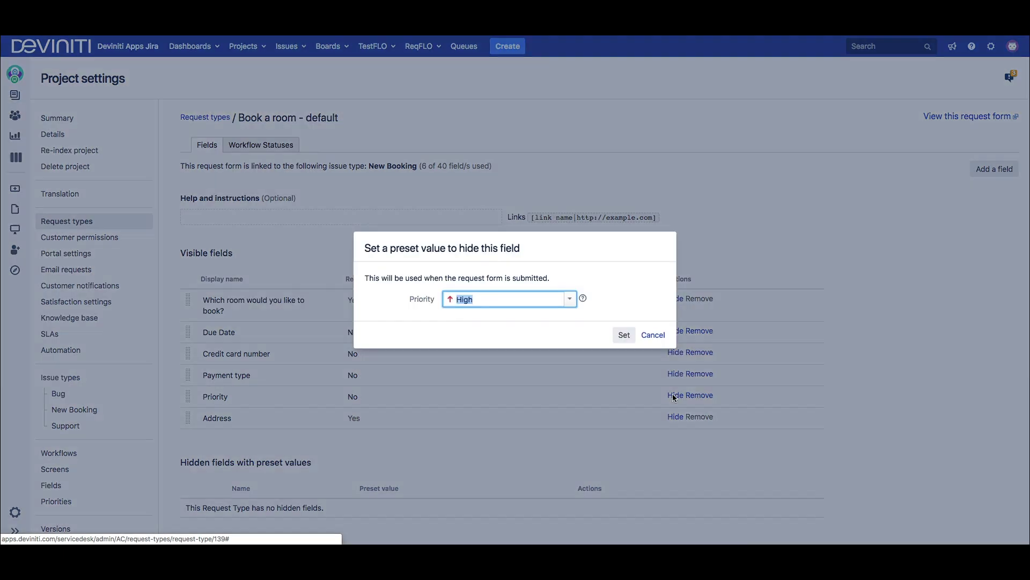
click(560, 299)
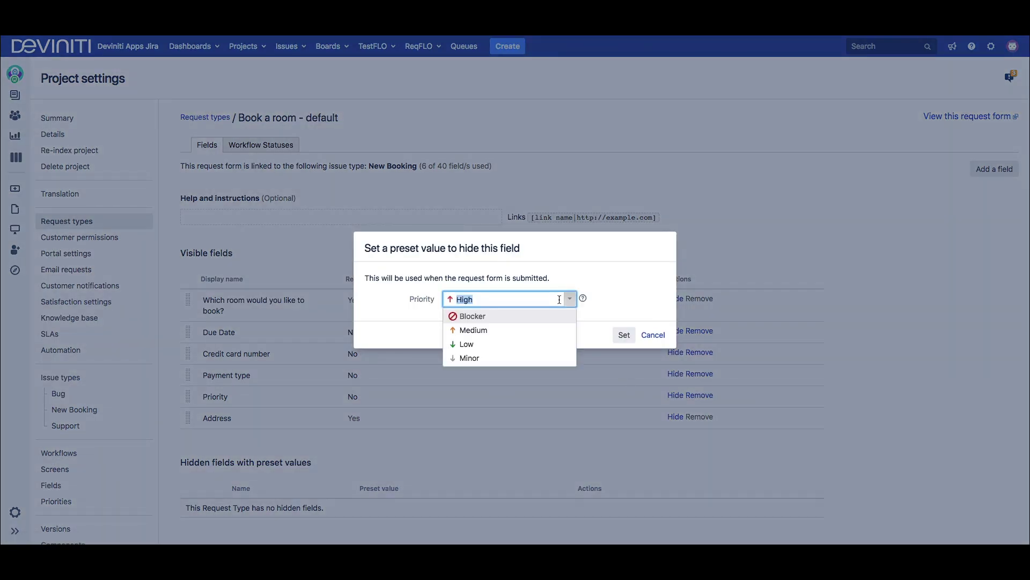
click(554, 329)
click(624, 335)
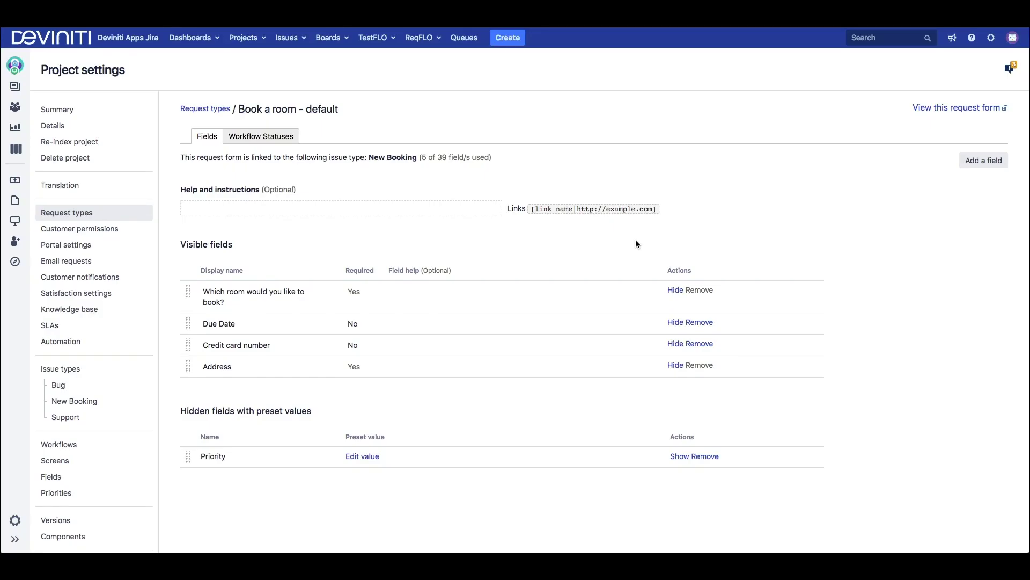
click(983, 160)
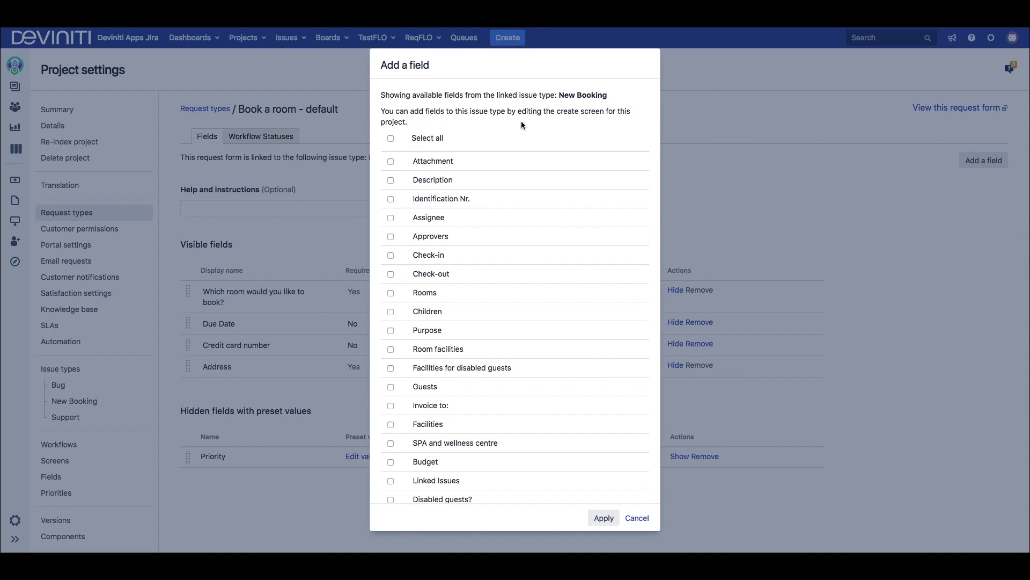
click(638, 517)
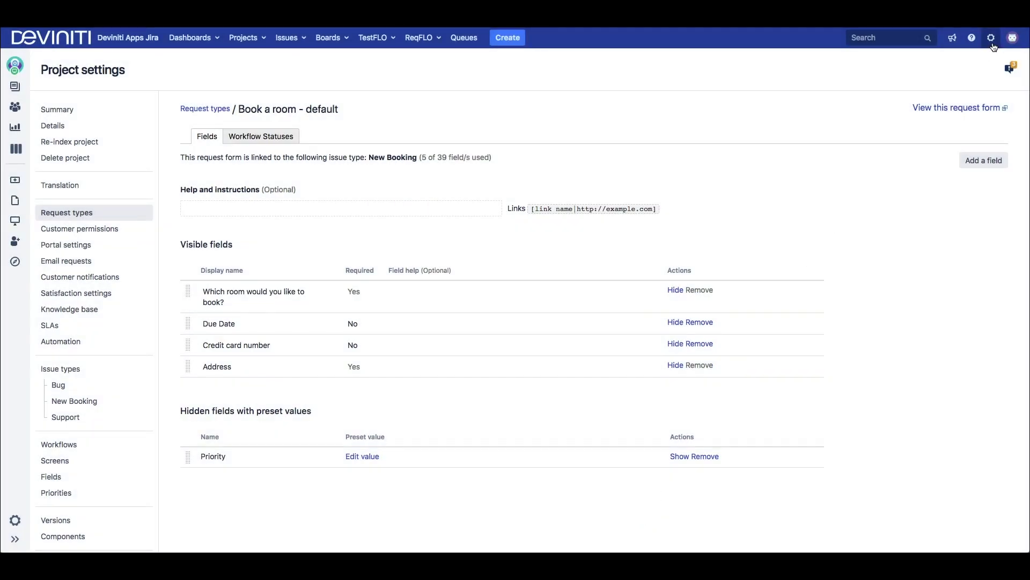
- From Jira administration > Issues, start a new custom field of type Radio Buttons
click(992, 40)
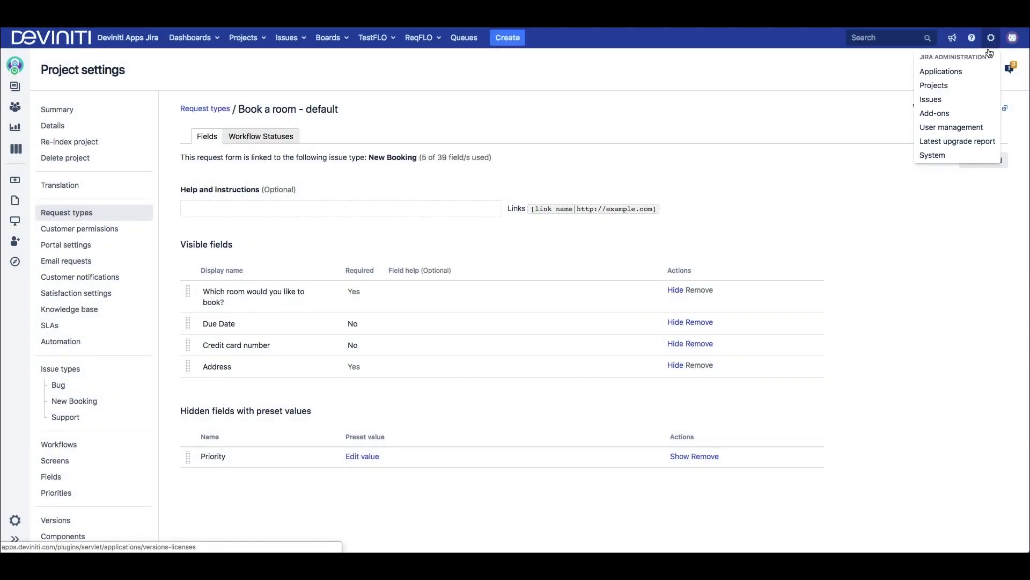
click(953, 102)
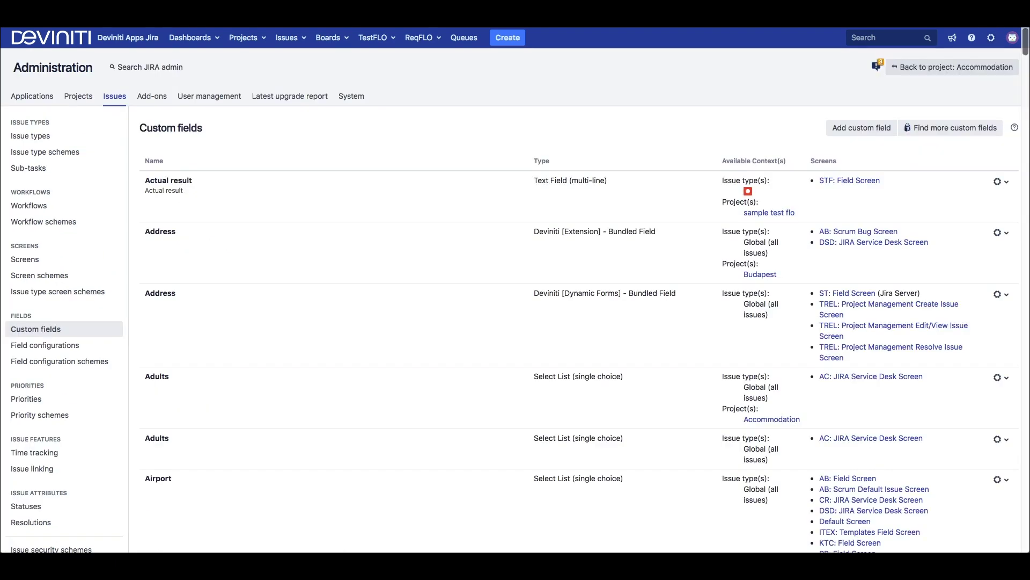
click(862, 129)
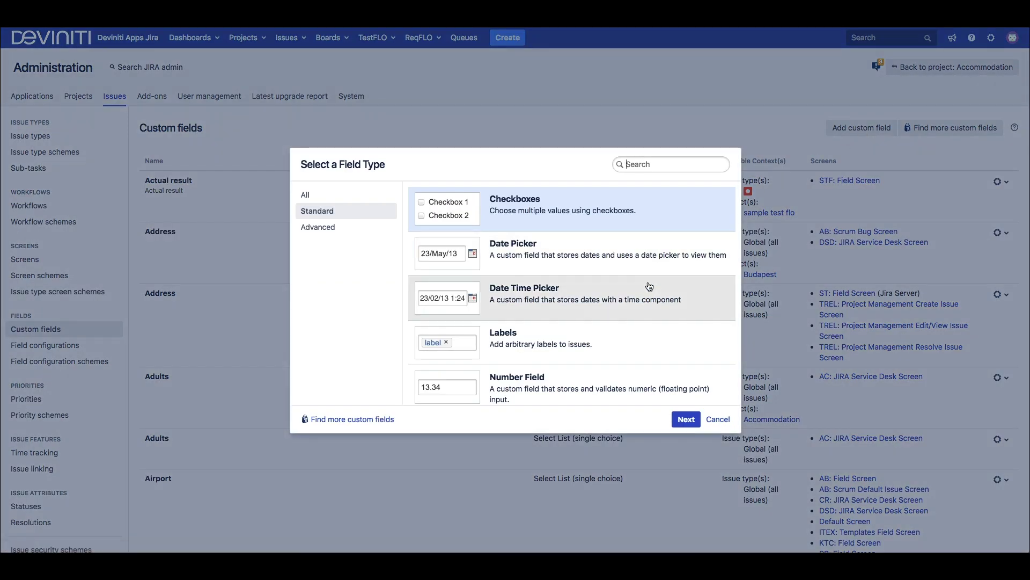
scroll(650, 287, down, 4)
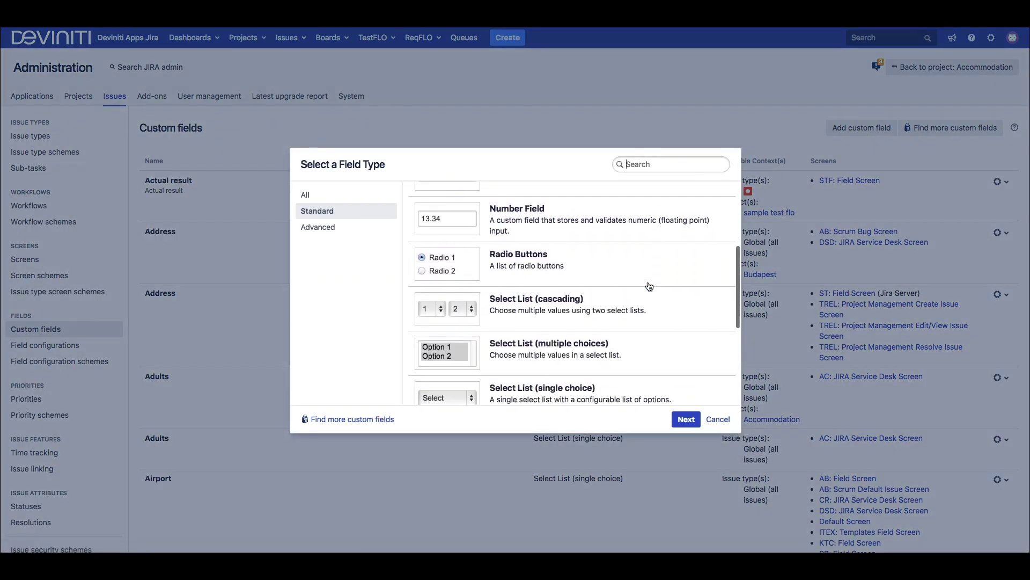
scroll(649, 287, down, 4)
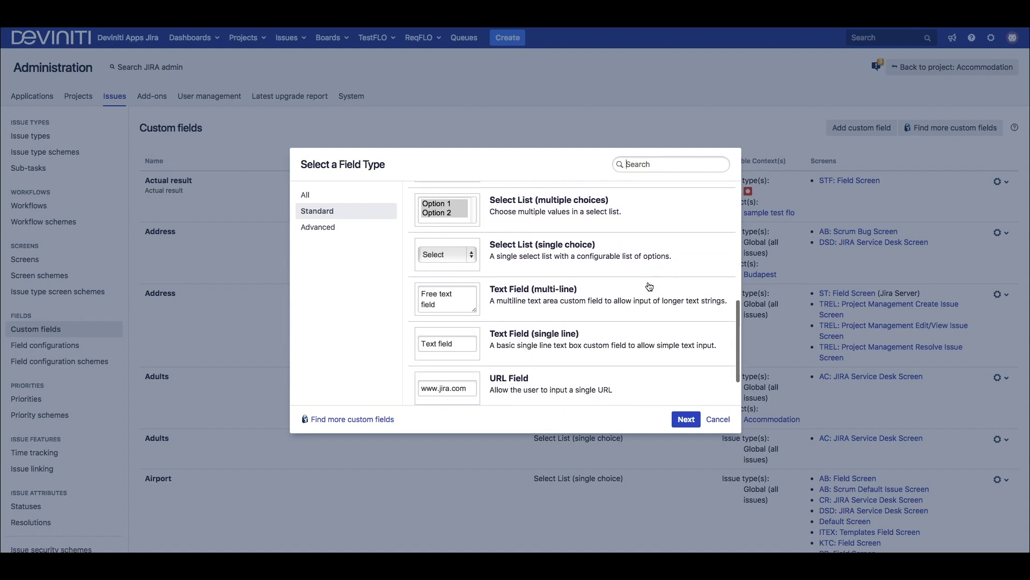
scroll(649, 286, down, 1)
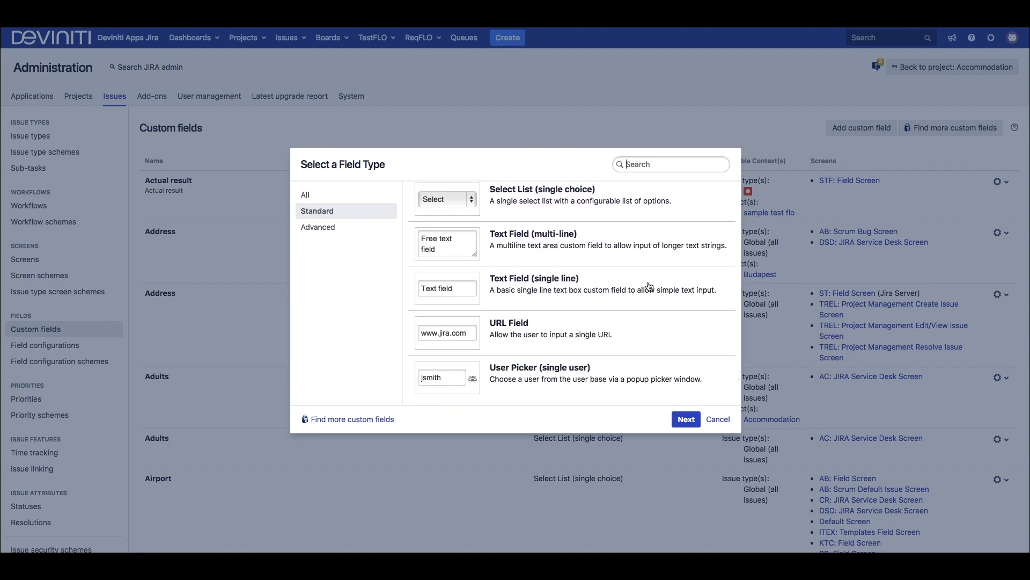
scroll(650, 287, up, 5)
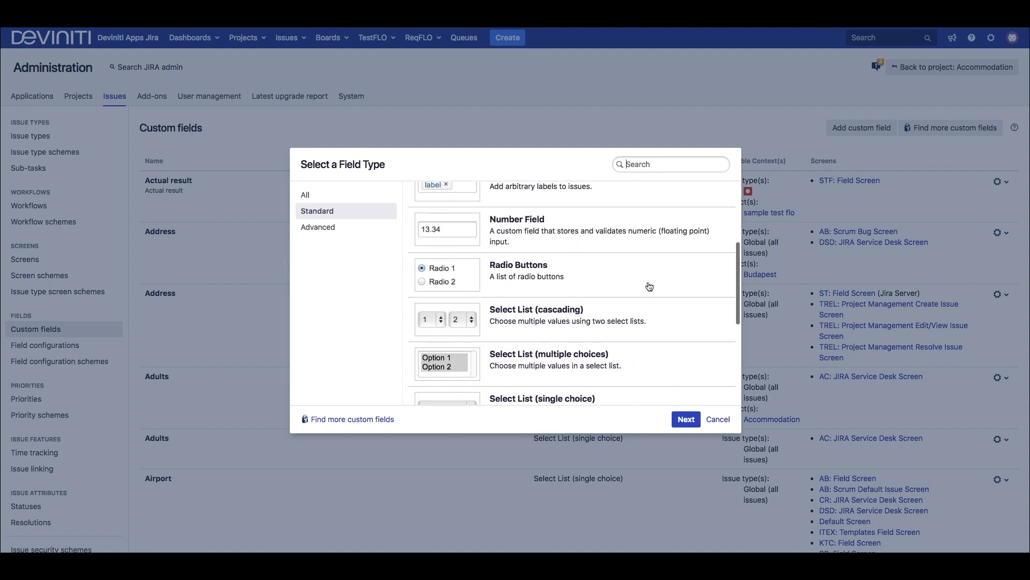
click(649, 279)
- Create the 'Payment type' radio field with options Cash and Credit card
click(686, 420)
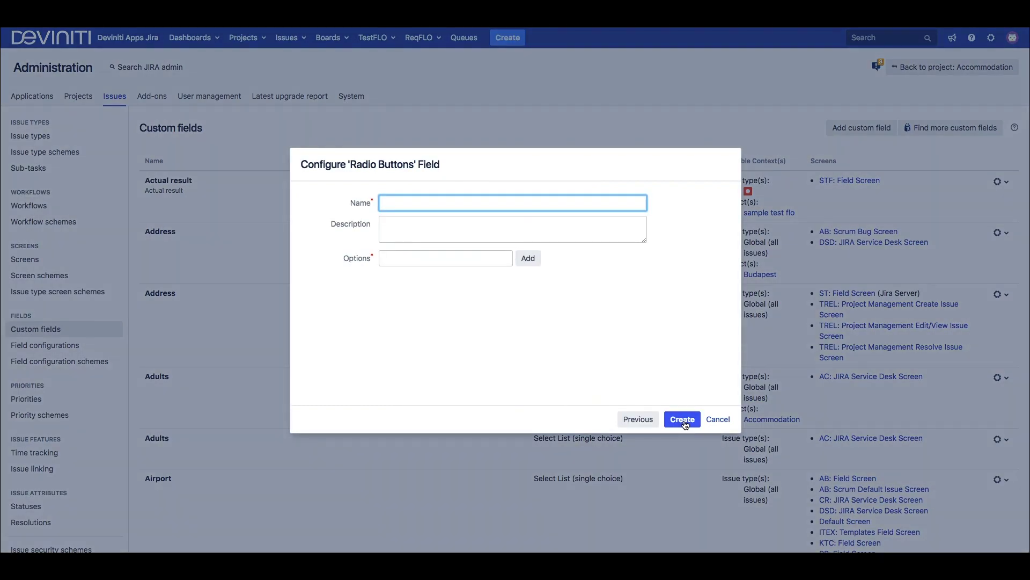
text(Payment type)
click(485, 256)
text(Ca)
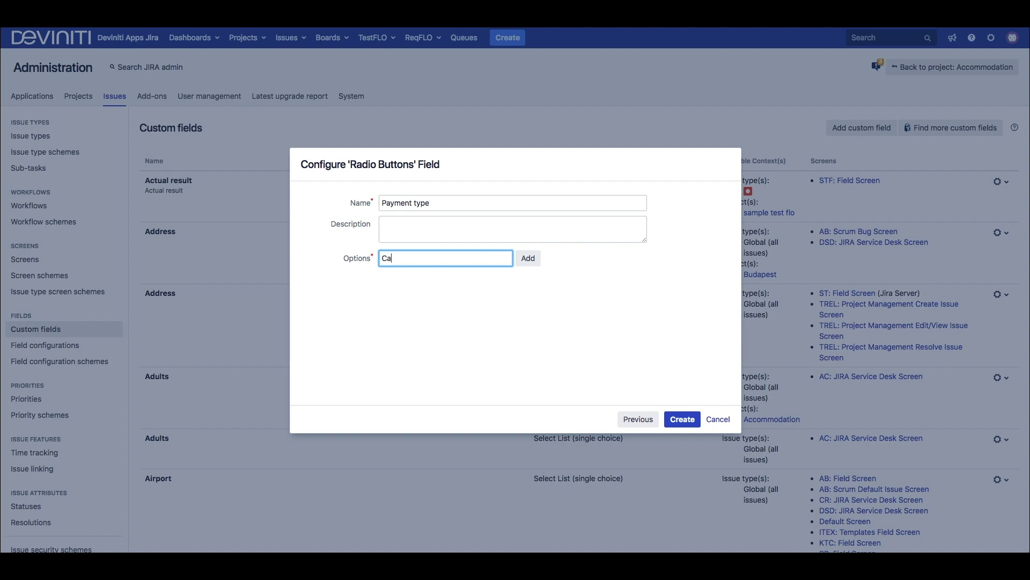
text(sh)
click(528, 260)
text(Cred)
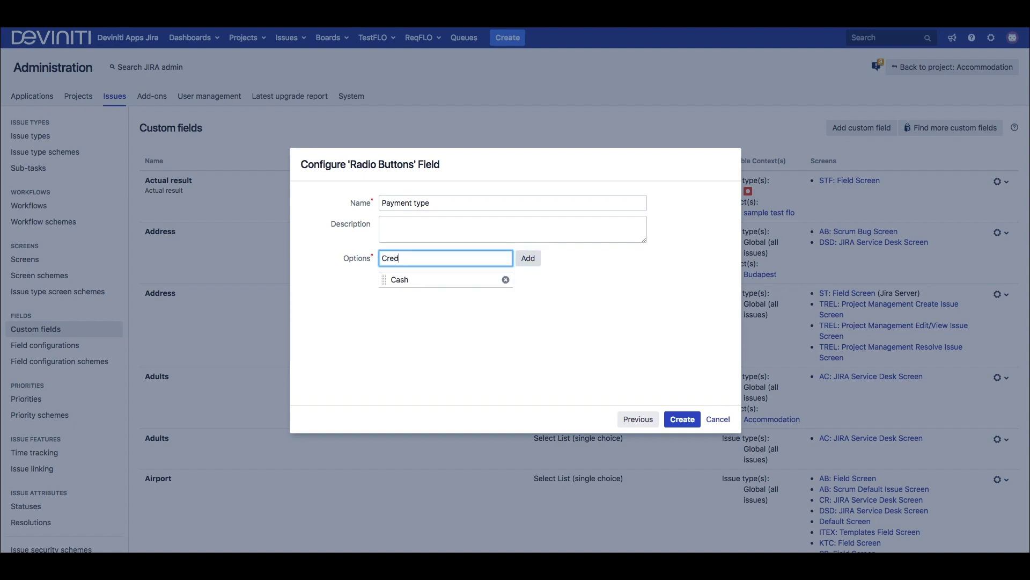
text(it card)
click(530, 260)
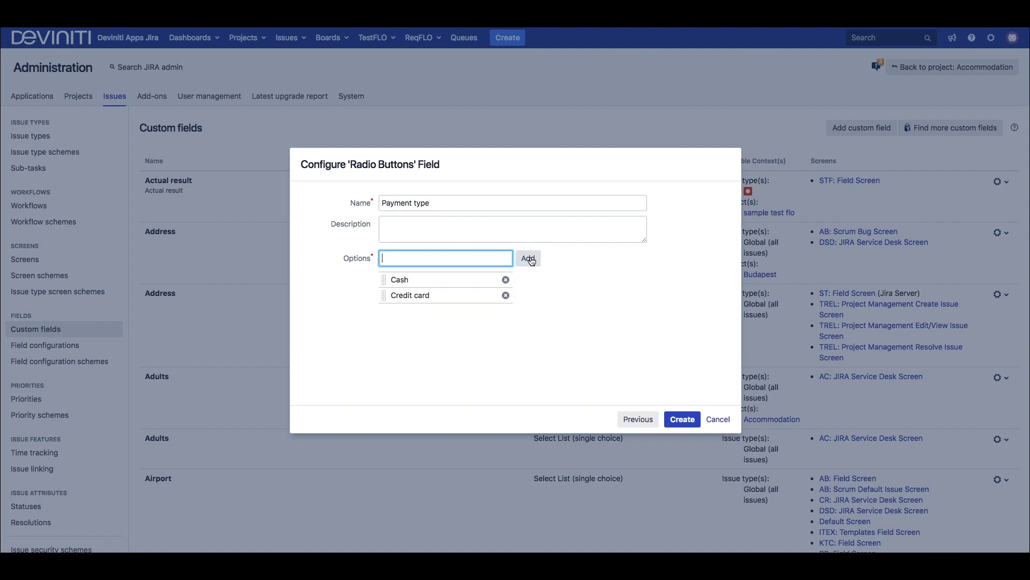
click(687, 420)
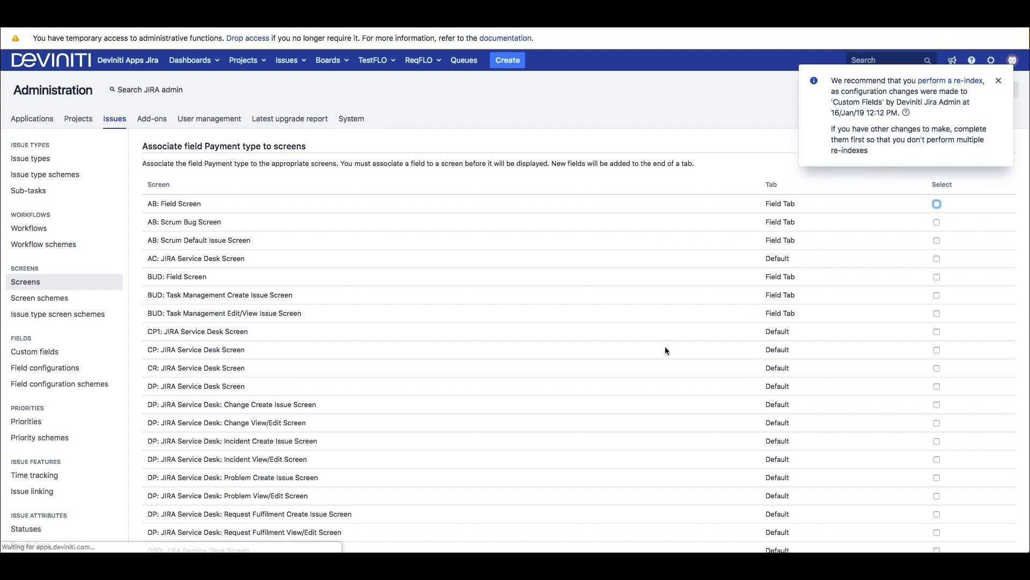
- Dismiss the re-index notice and associate Payment type with AC: JIRA Service Desk Screen
click(999, 81)
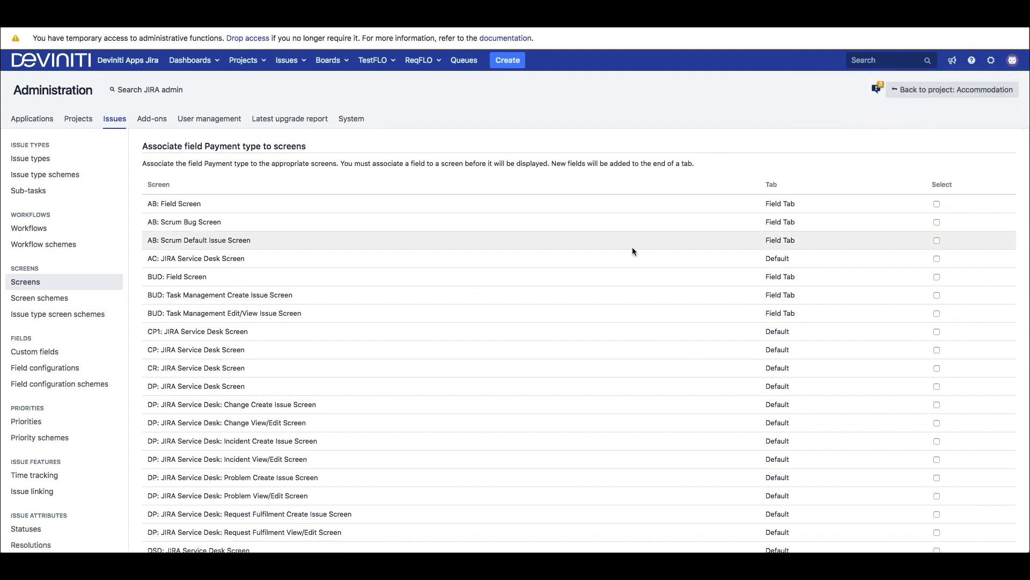
click(937, 259)
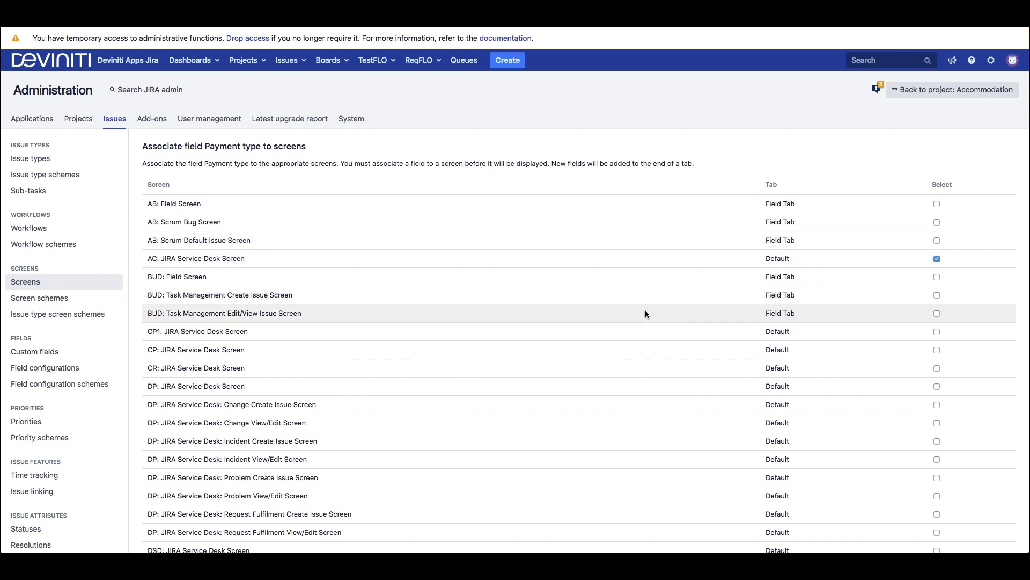
scroll(645, 311, down, 20)
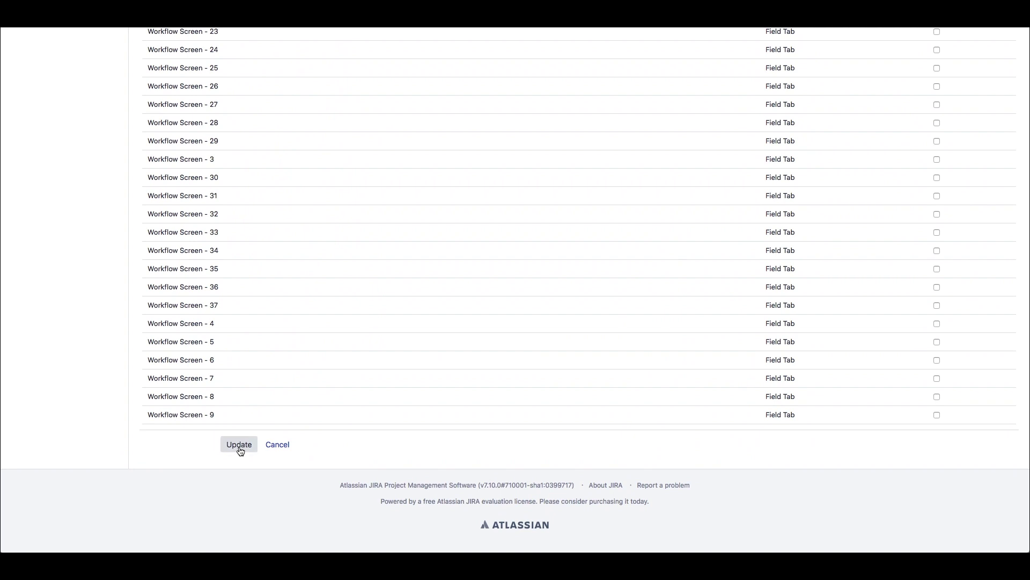
click(240, 448)
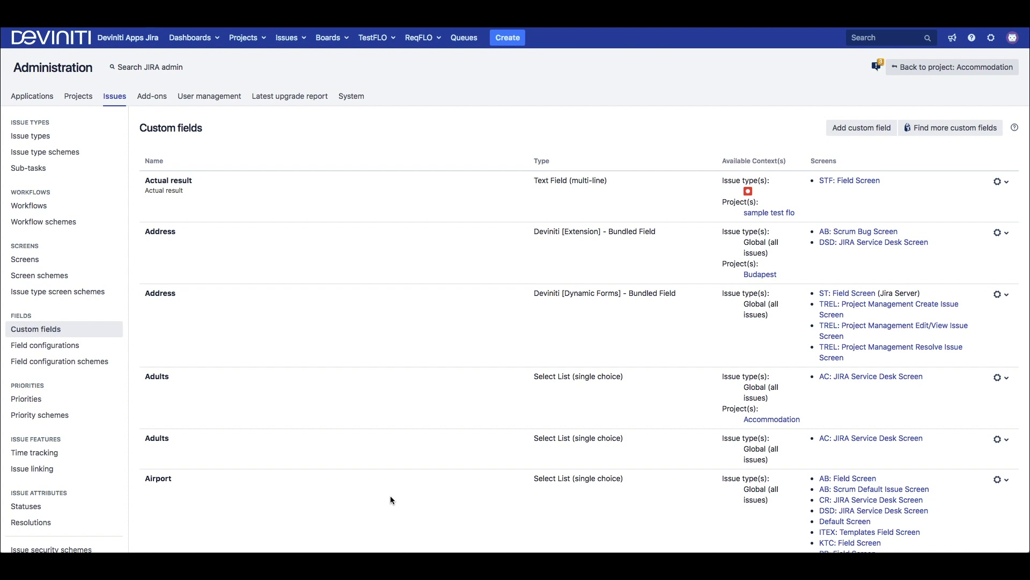
- Find Payment type in the custom fields list, review its Edit page, then open its screens configuration
key(ctrl+f)
text(payment)
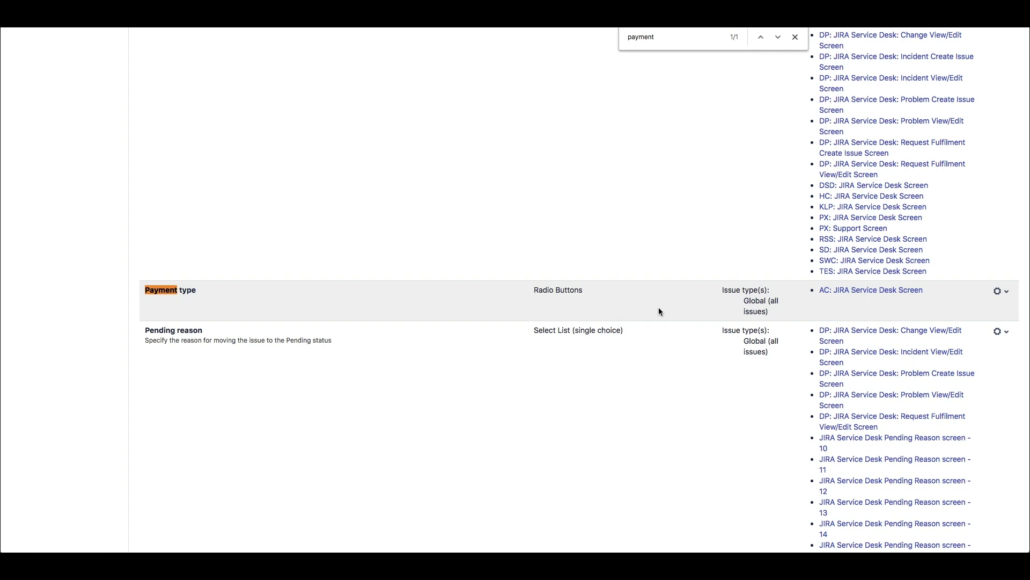
click(1002, 298)
click(964, 318)
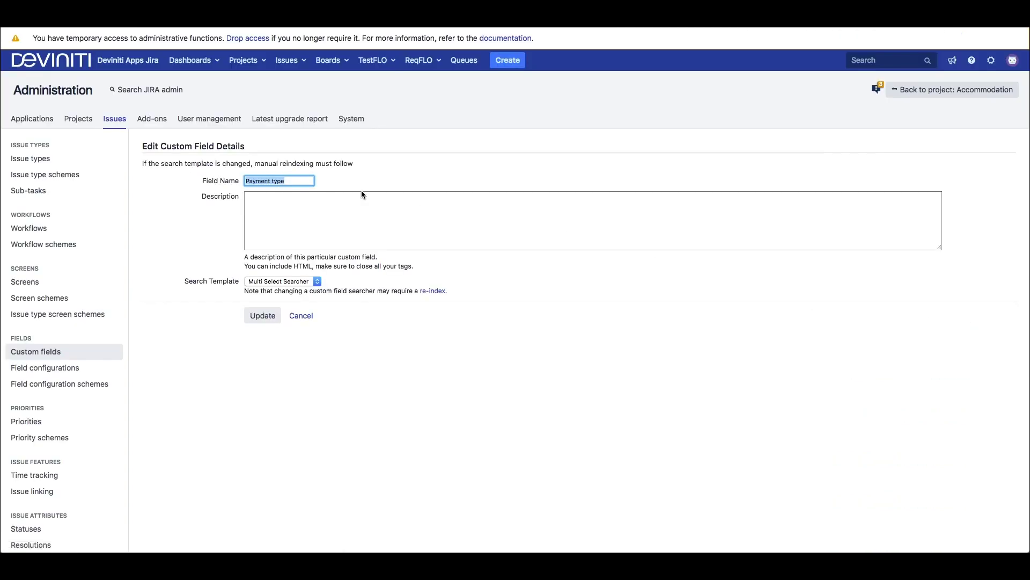
click(315, 279)
click(337, 333)
key(Return)
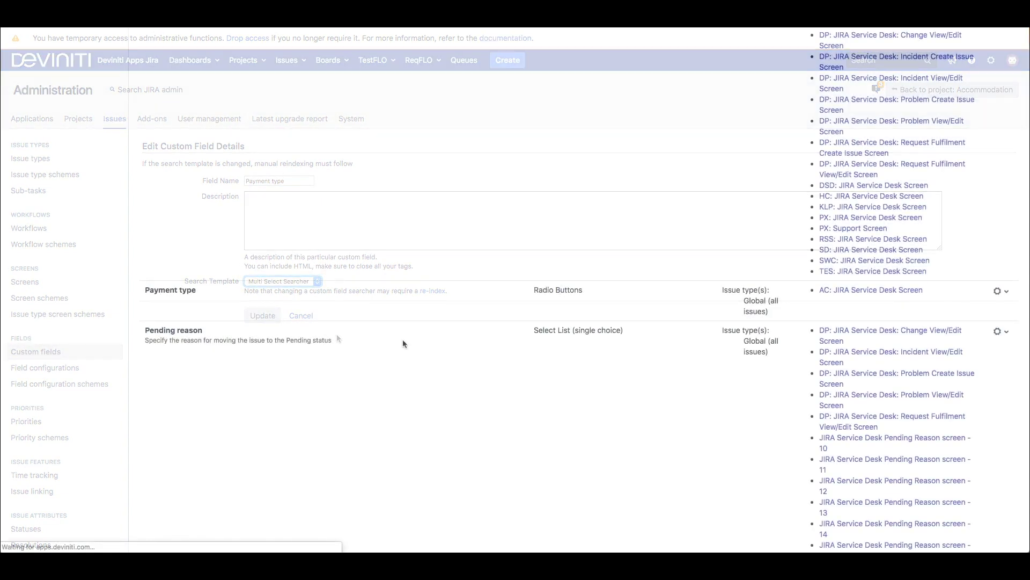
click(1002, 291)
click(984, 307)
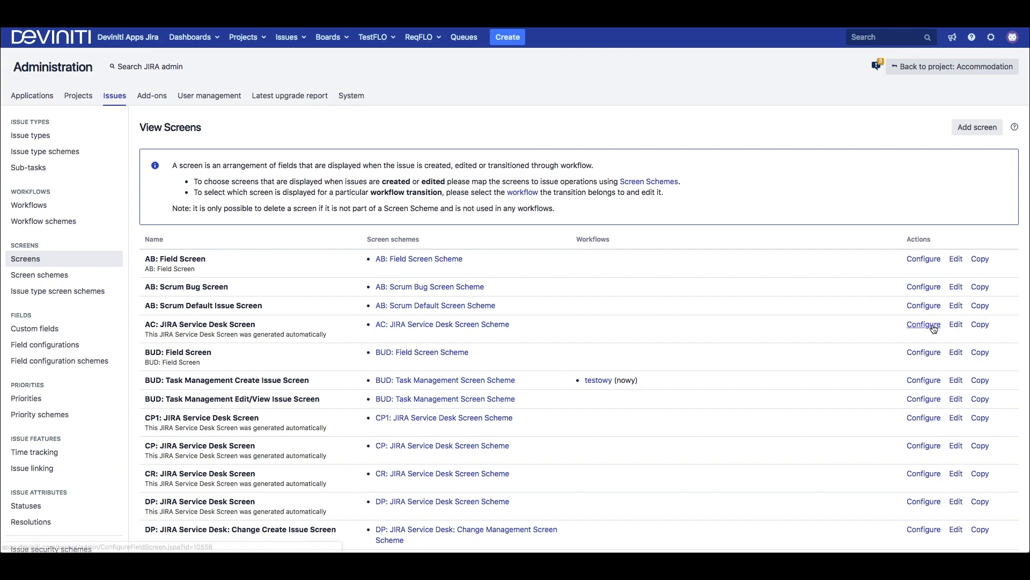
- Move Payment type higher in the AC screen's field order
click(923, 310)
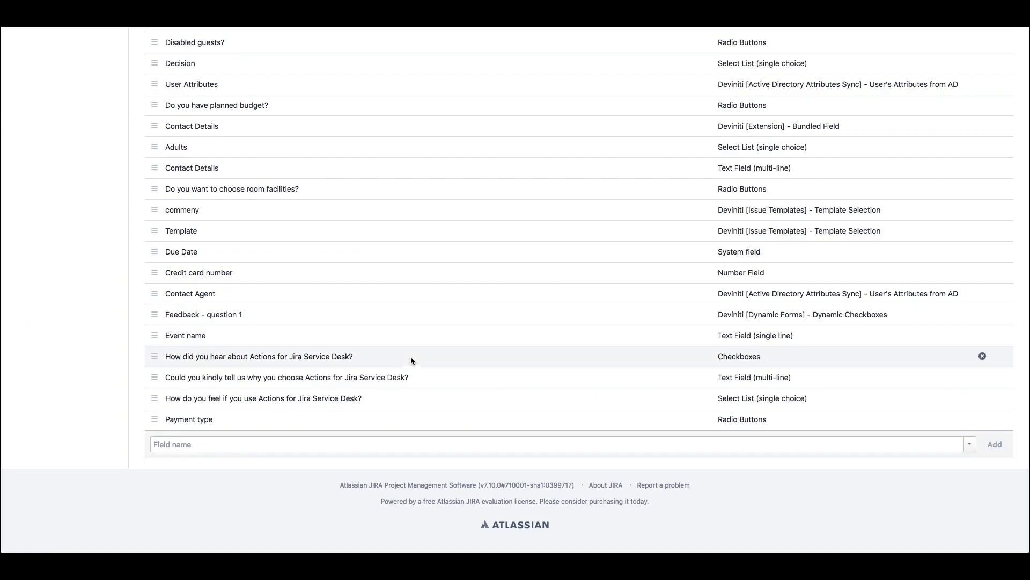
scroll(411, 357, up, 3)
drag(155, 538, 175, 192)
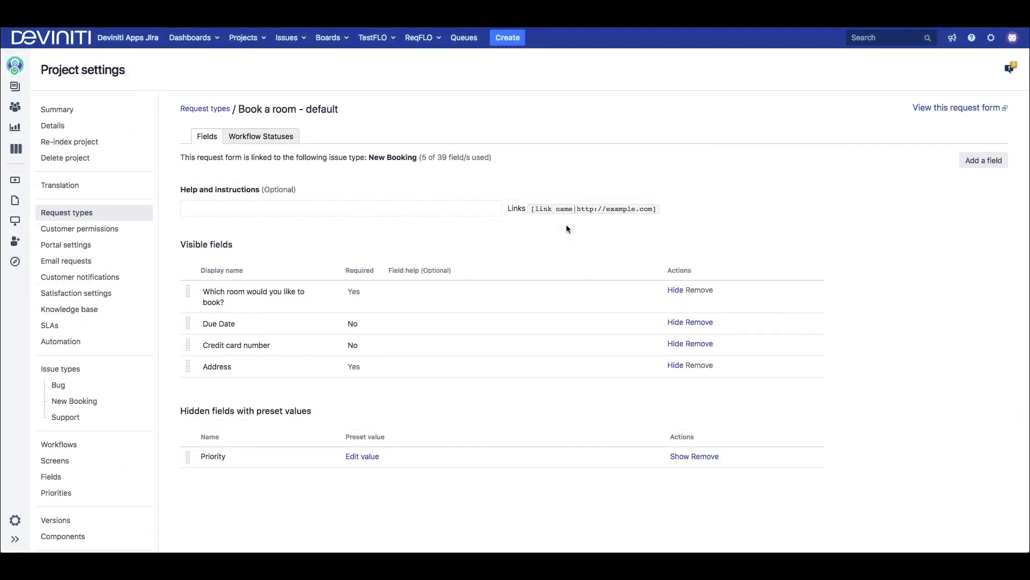
- Add Payment type as a visible optional field on the Book a room - default request type
click(983, 160)
scroll(578, 339, down, 3)
scroll(578, 337, down, 2)
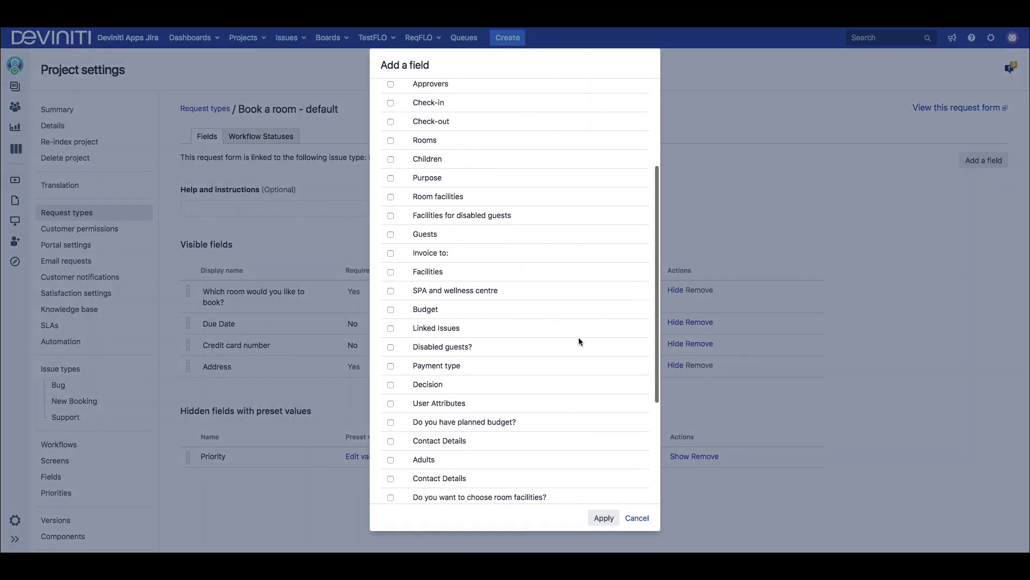
click(391, 330)
click(604, 518)
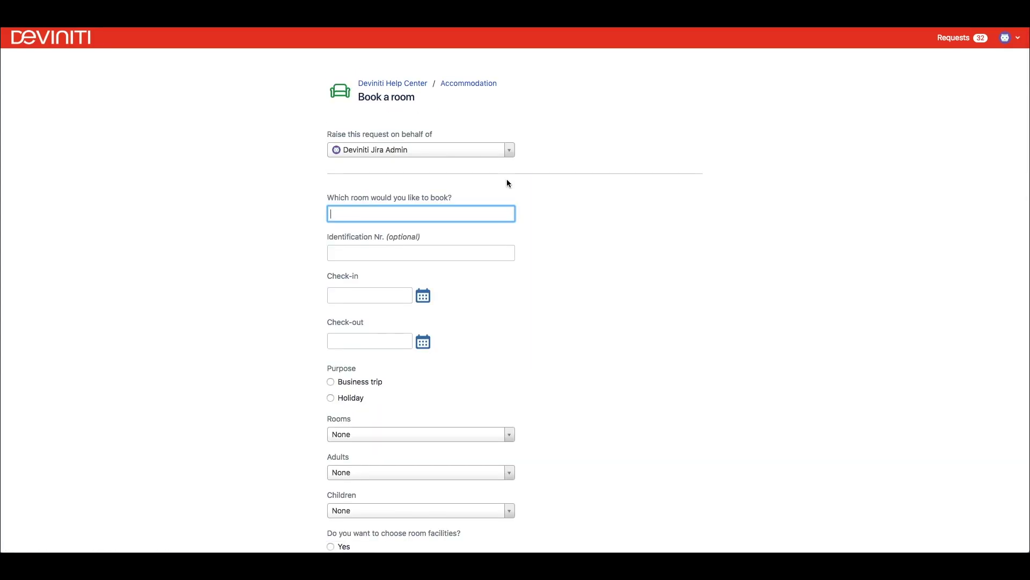
- Scroll through the Book a room customer portal form down to its last field
click(558, 210)
scroll(558, 214, down, 5)
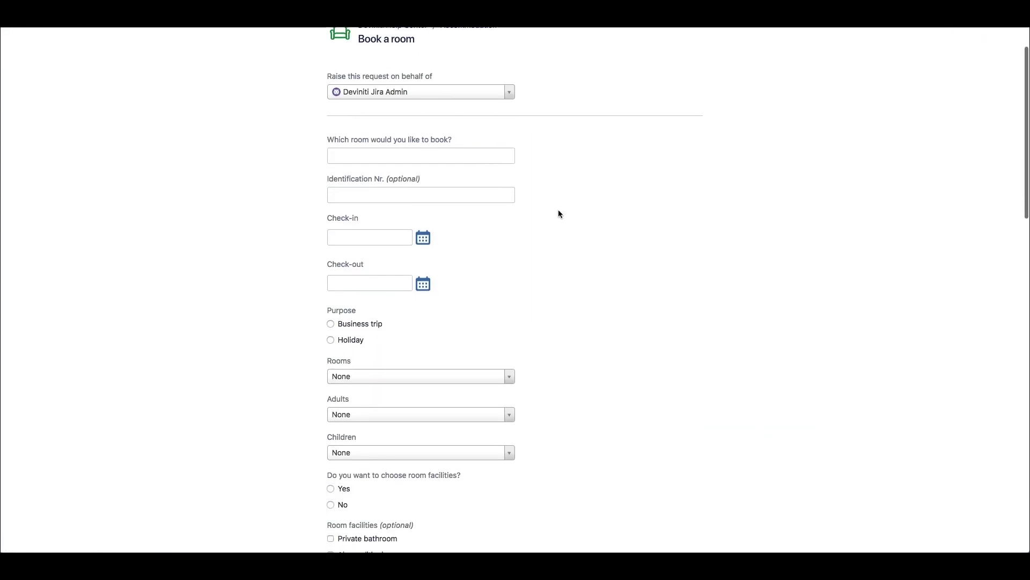
scroll(558, 214, down, 5)
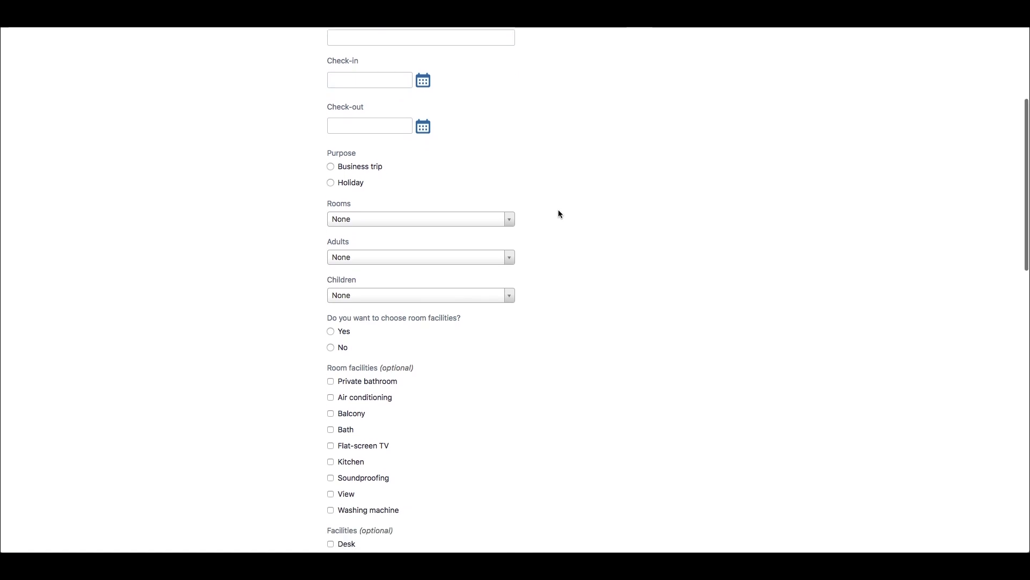
scroll(558, 214, down, 4)
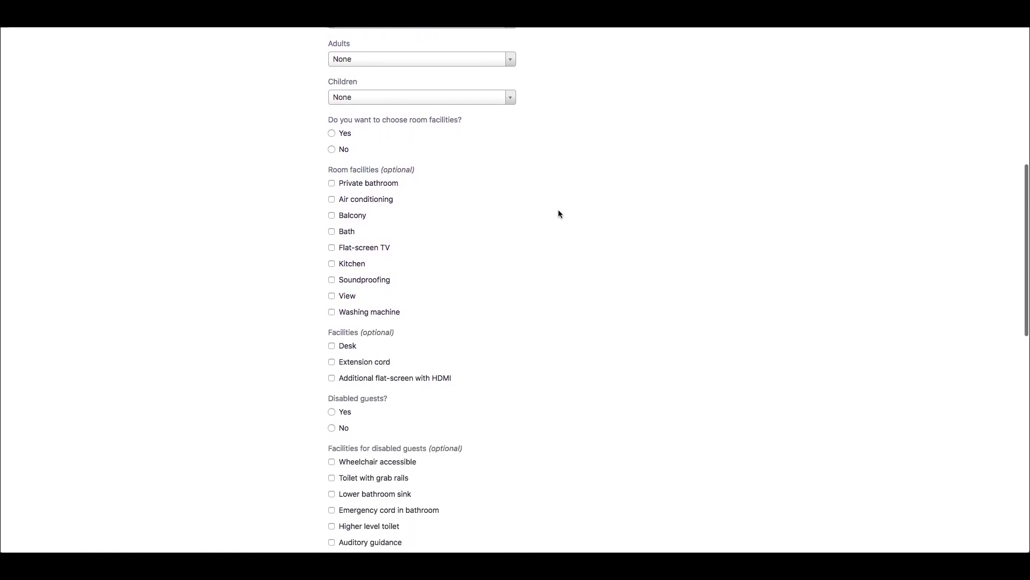
scroll(558, 214, down, 5)
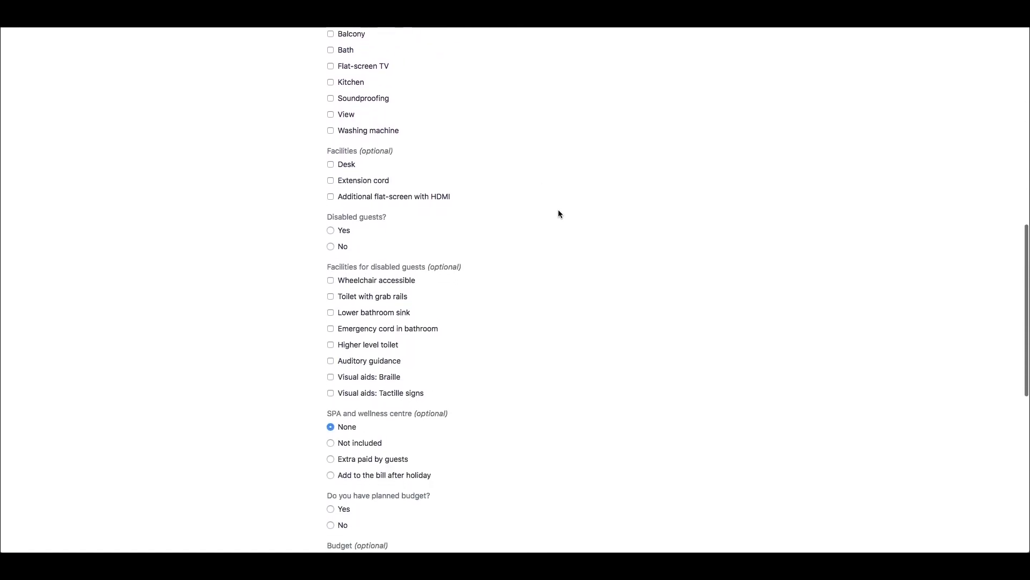
scroll(558, 214, down, 5)
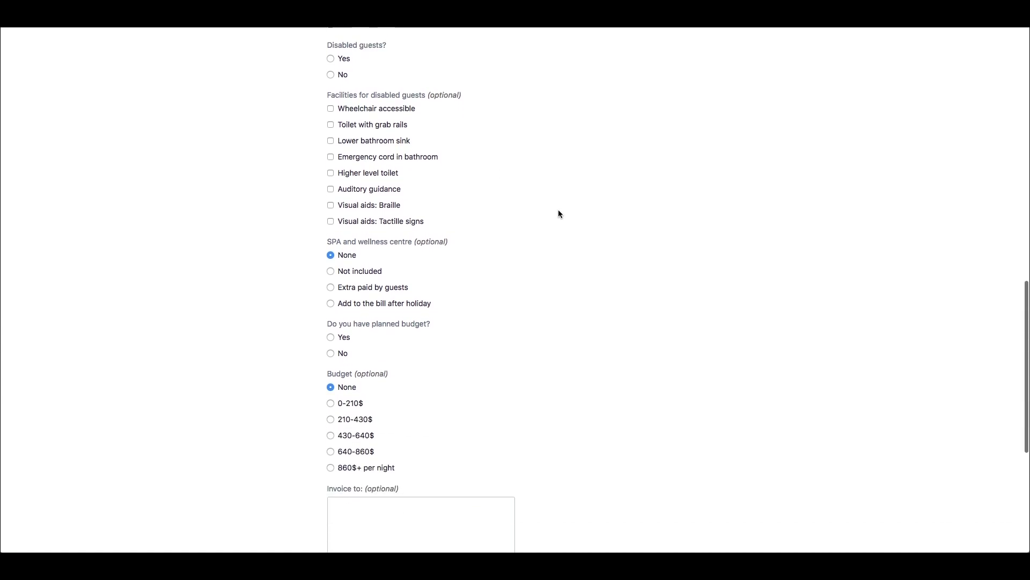
scroll(558, 213, down, 6)
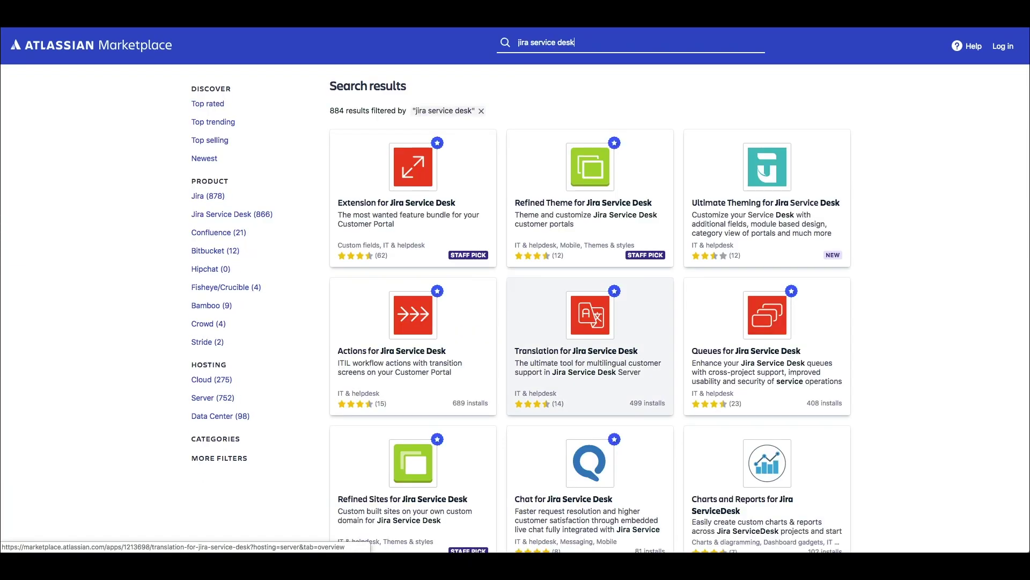
- Open the Extension for Jira Service Desk app page and view its Server hosting features
click(418, 219)
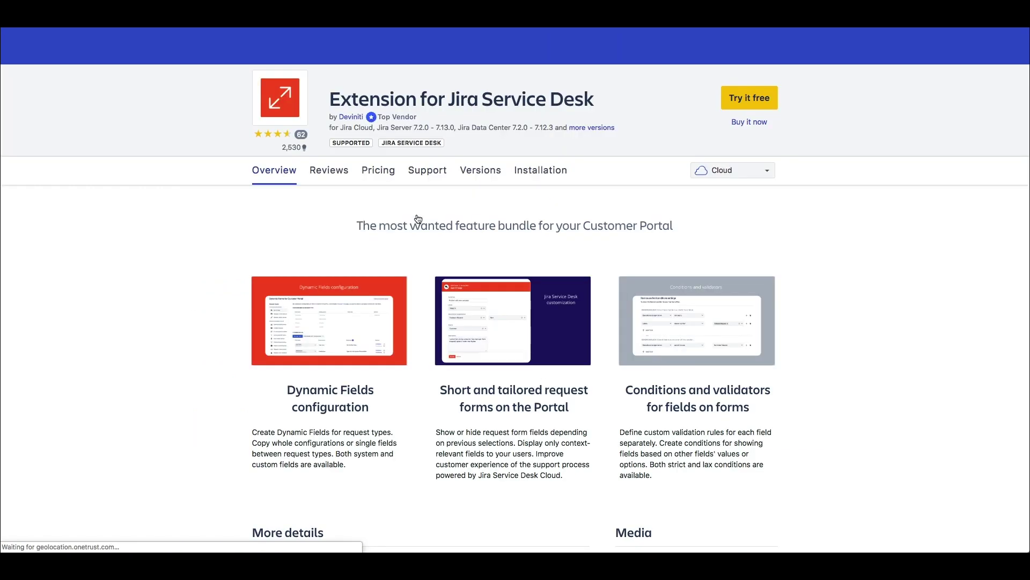
click(719, 170)
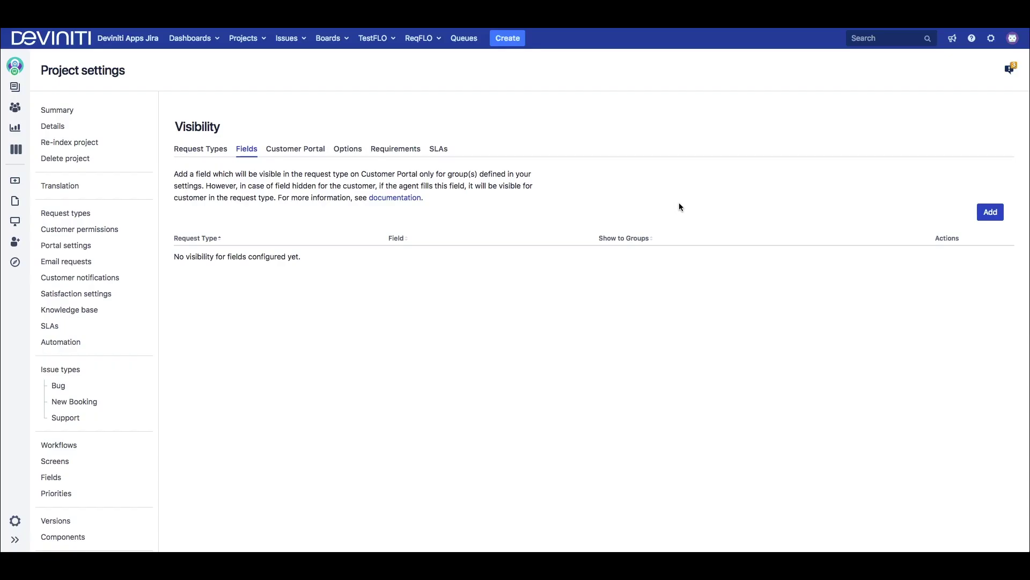
- Add a Book a room rule showing SPA and wellness centre only to vip-customers and business
click(987, 215)
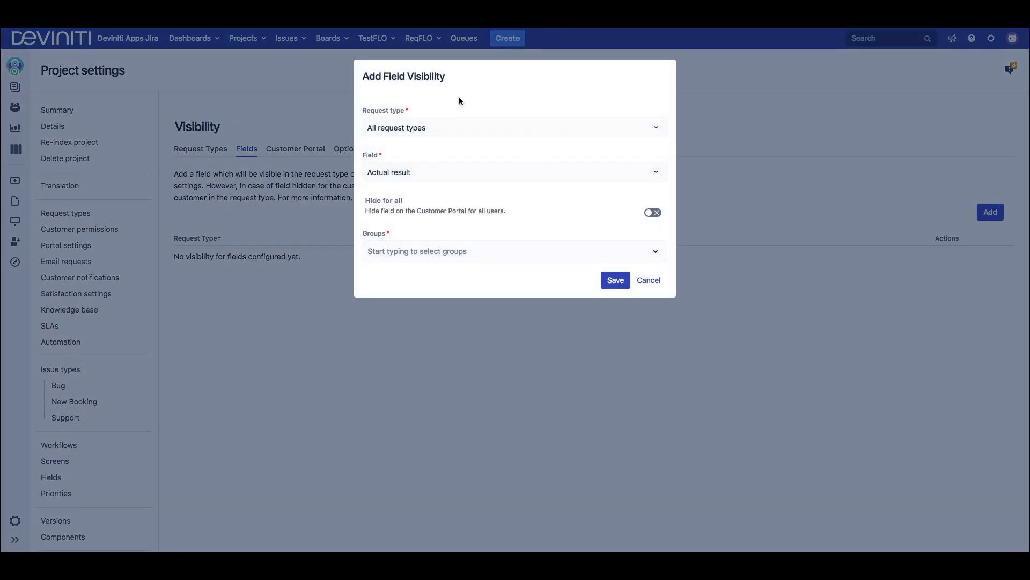
drag(427, 128, 332, 123)
text(book)
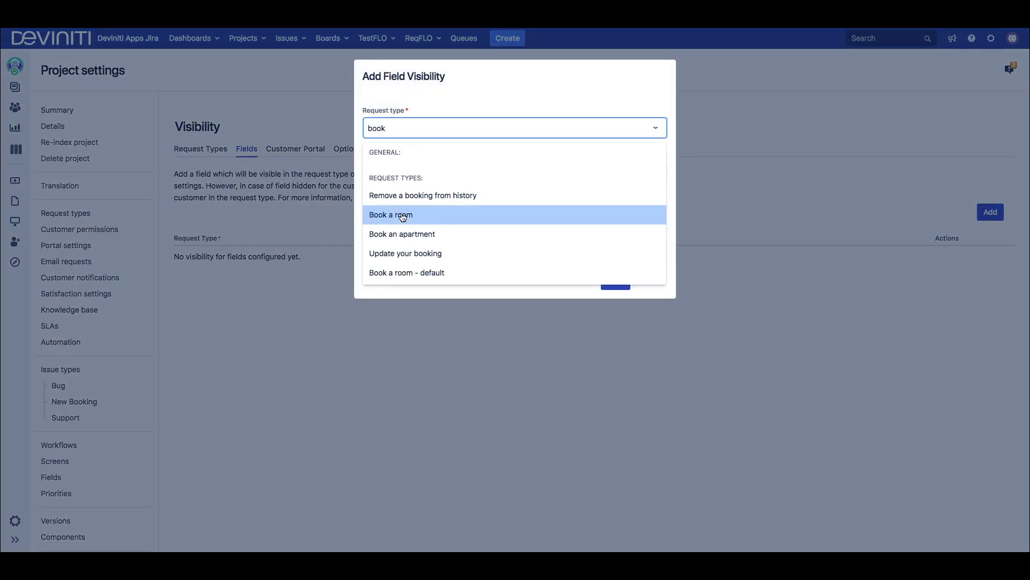
click(402, 214)
drag(412, 173, 324, 175)
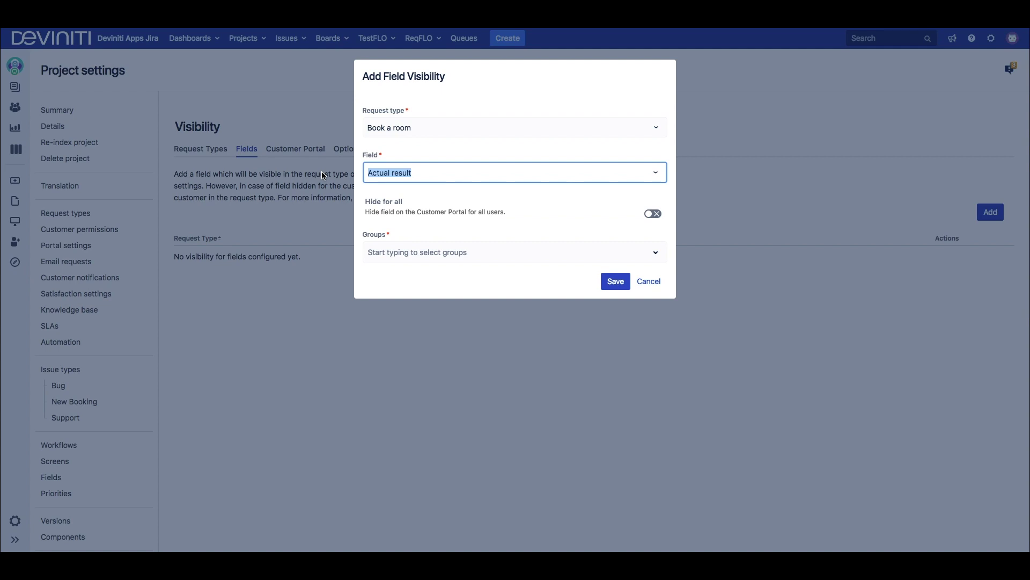
text(spa)
click(430, 203)
click(445, 250)
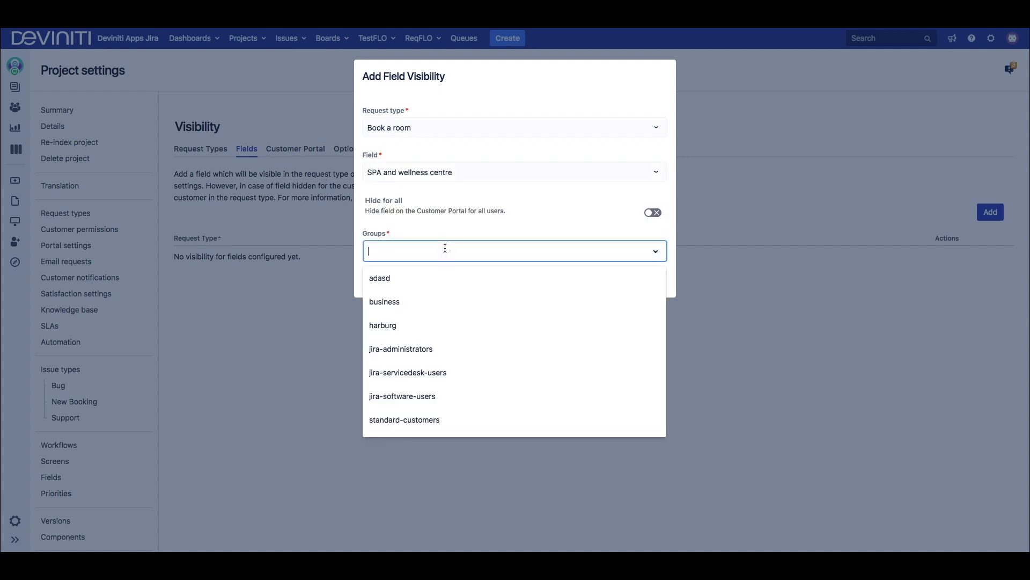
text(vip)
click(460, 277)
text(bu)
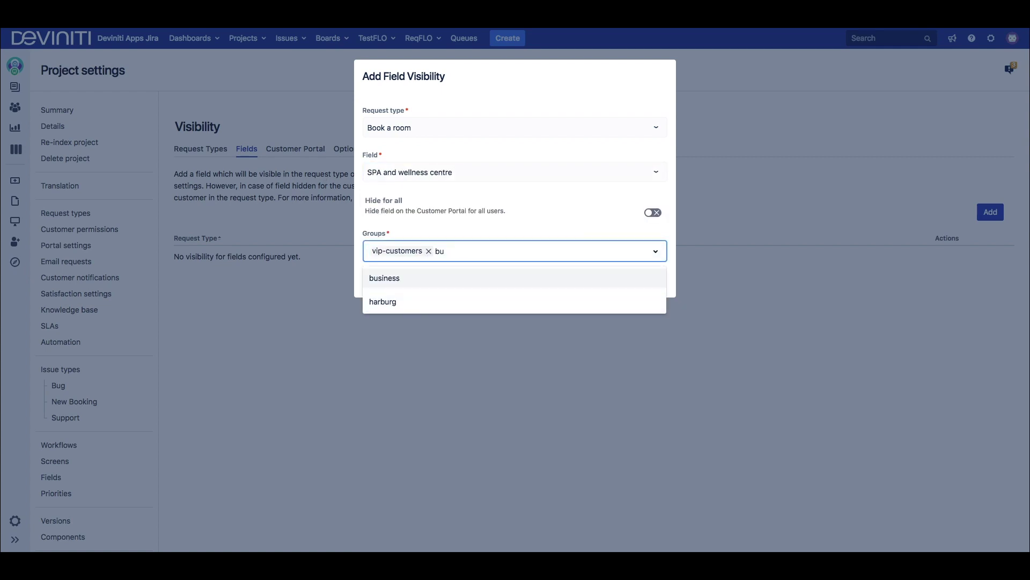
click(463, 281)
click(616, 281)
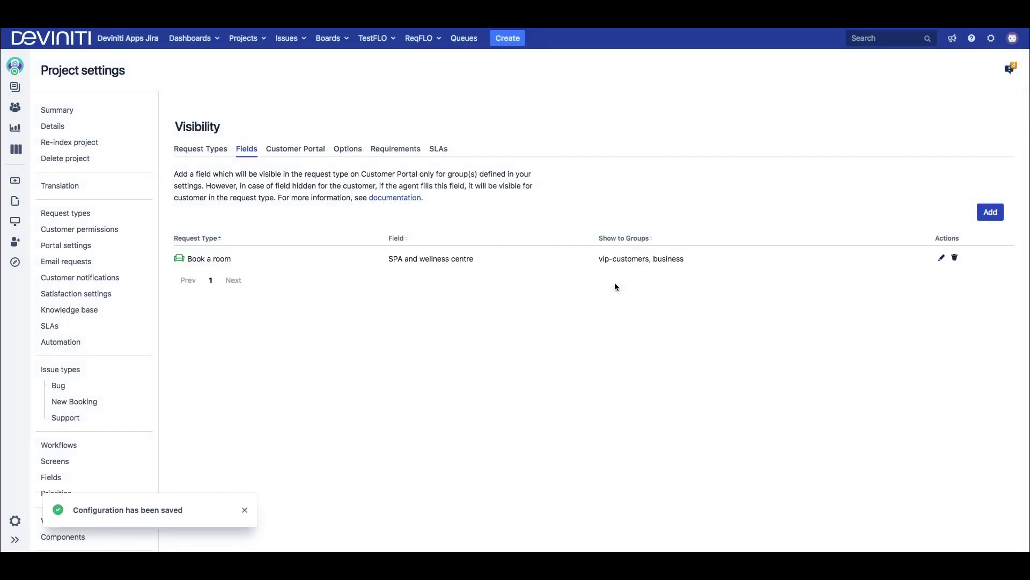
- Add a second Book a room rule showing Invoice to: only to the business group
click(989, 212)
click(435, 132)
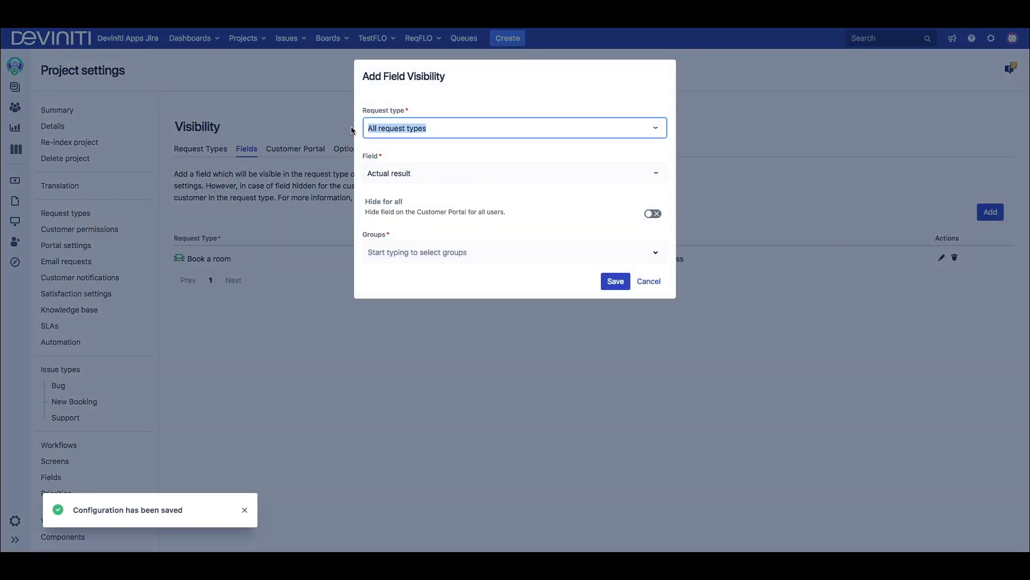
text(book)
click(434, 214)
click(436, 171)
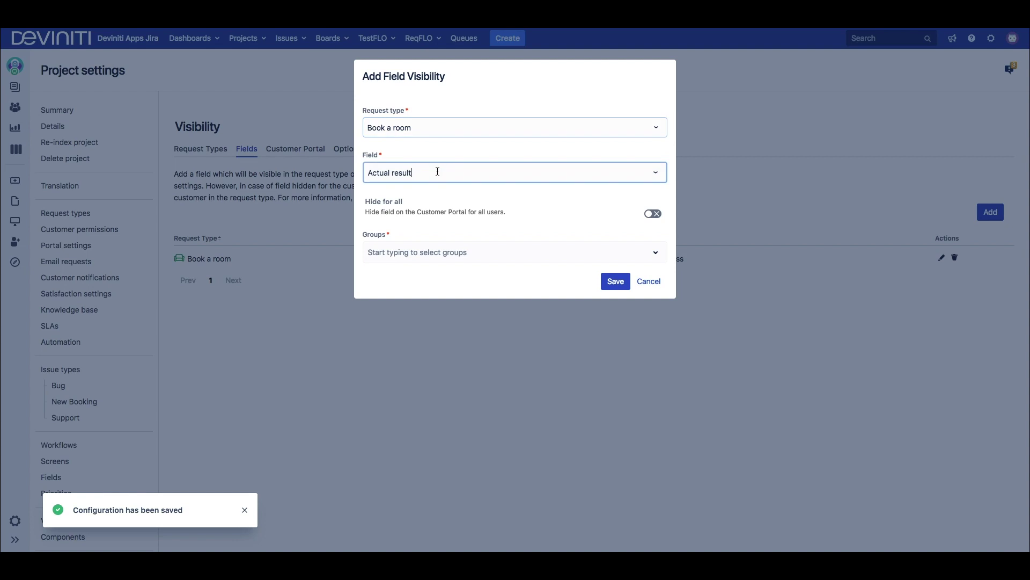
key(ctrl+a)
text(invoi)
click(397, 199)
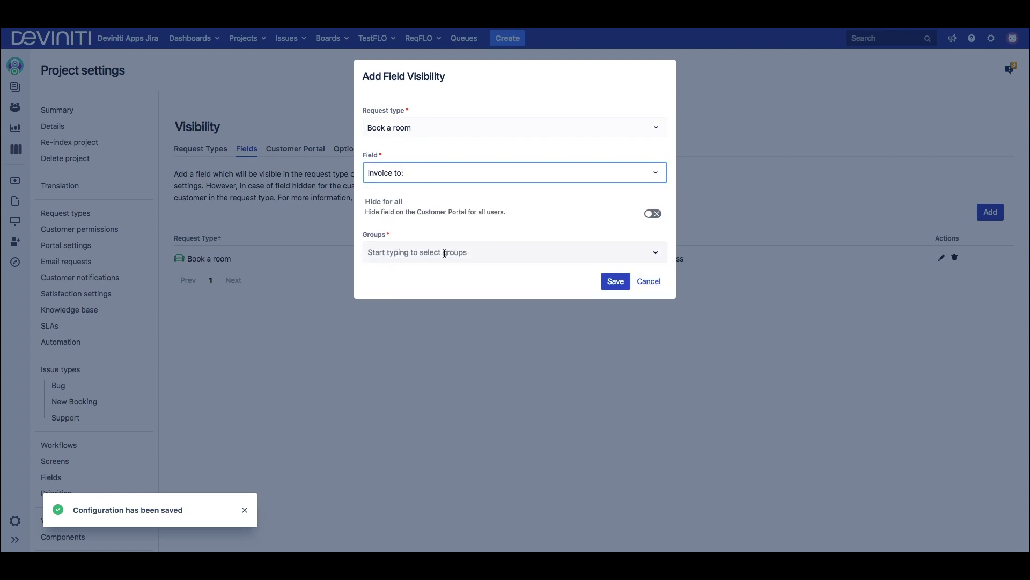
click(444, 252)
text(bu)
click(455, 278)
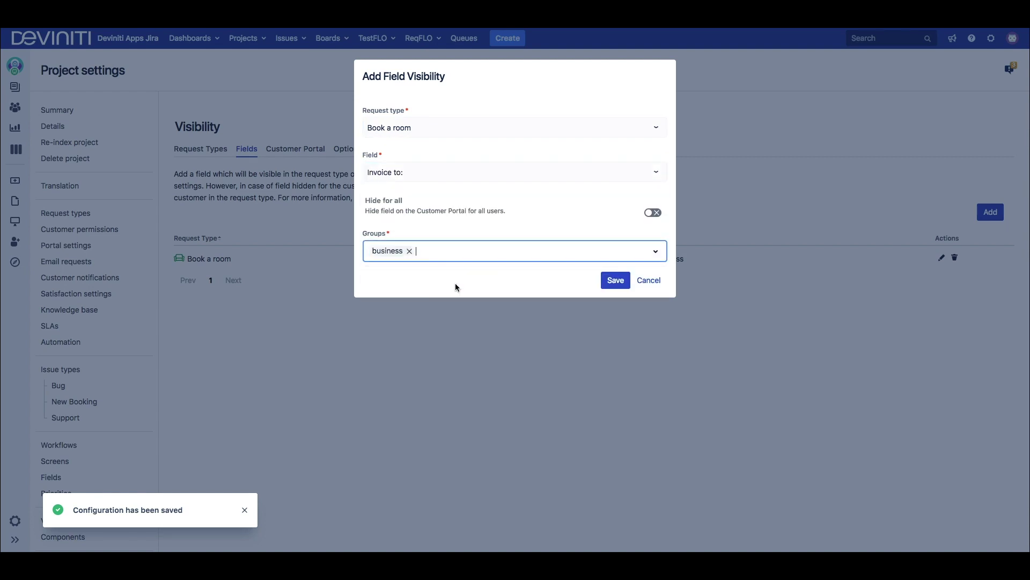
click(615, 280)
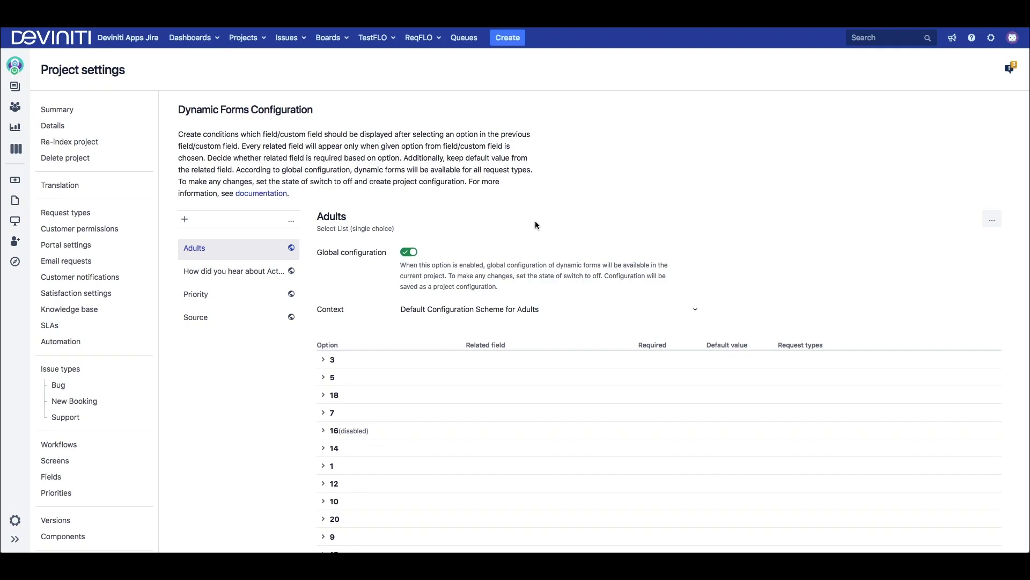
- Add Do you have planned budget? to dynamic forms, revealing Budget when answered Yes
click(185, 220)
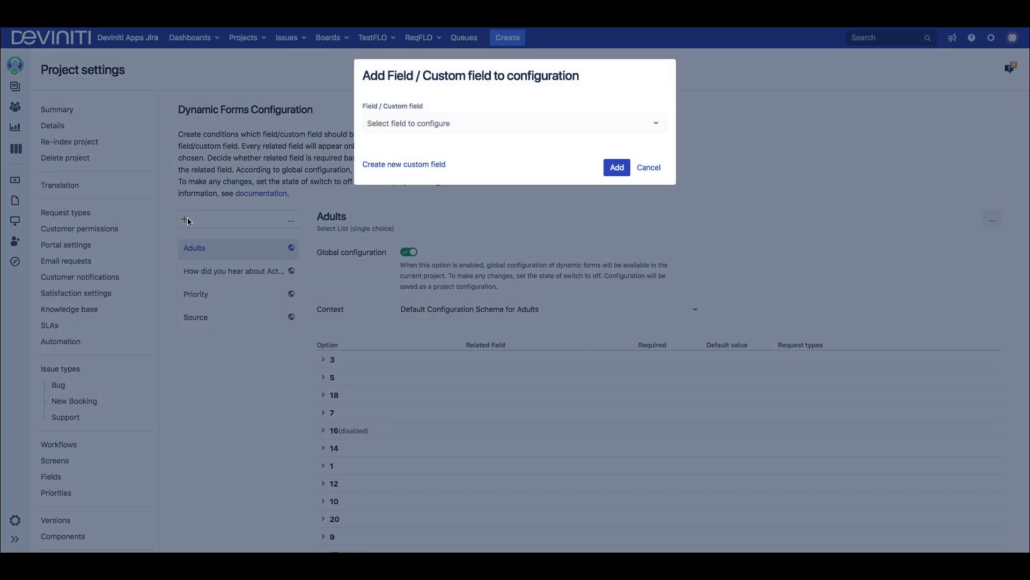
click(477, 123)
text(budget)
click(419, 168)
click(618, 167)
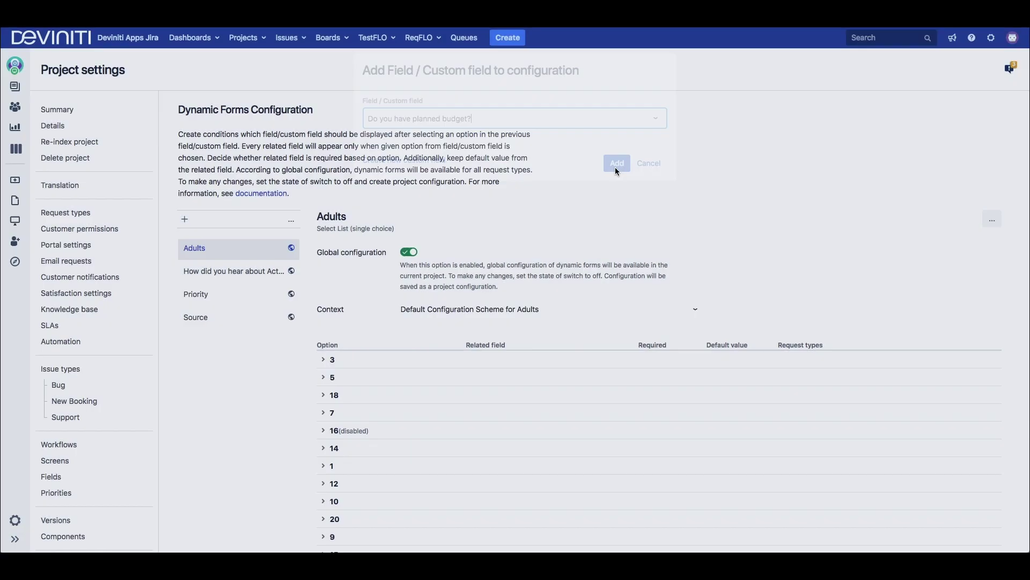
click(515, 411)
text(bud)
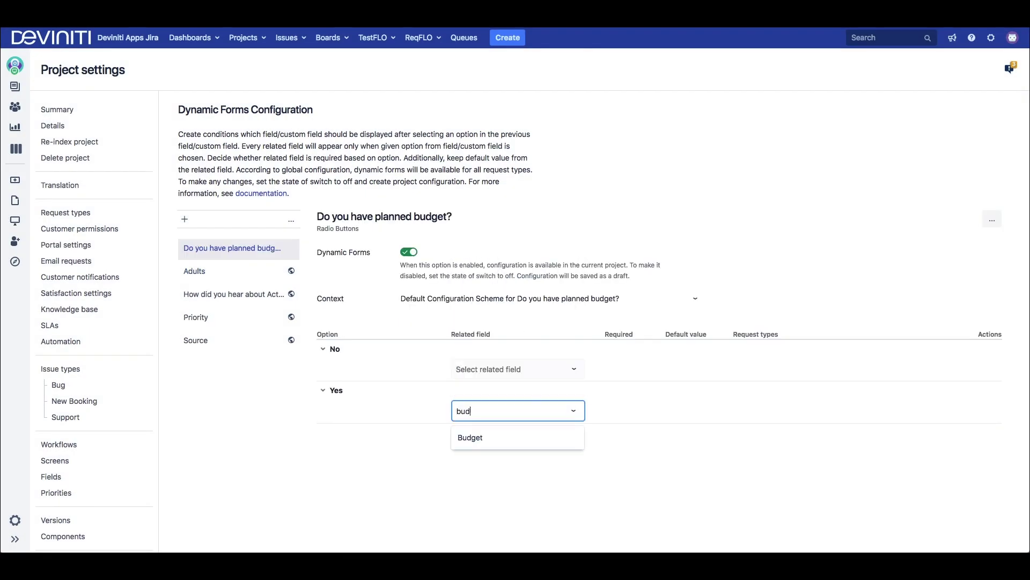
click(521, 438)
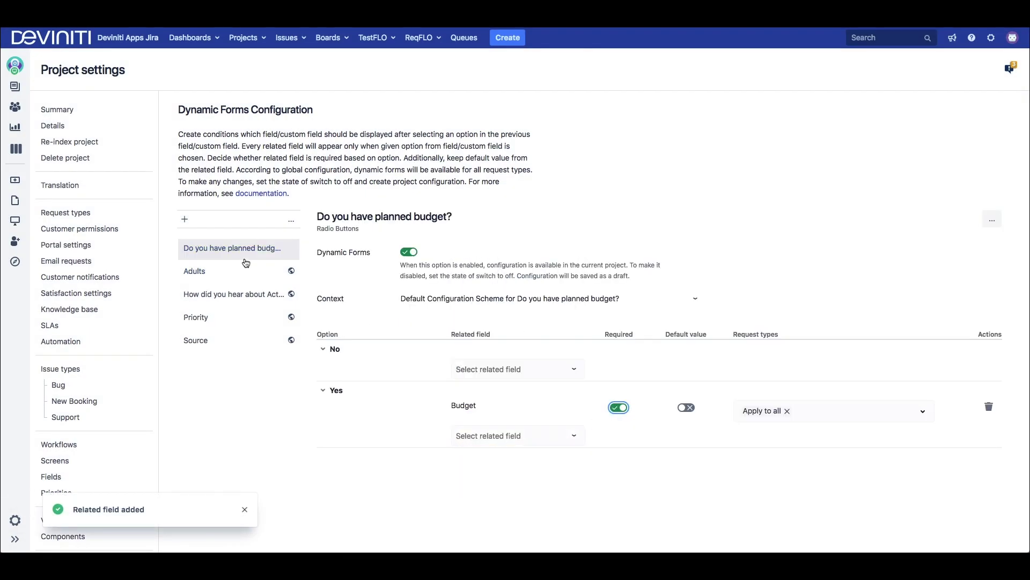
- Add Do you want to choose room facilities?, revealing a required Facilities field on Yes
click(185, 220)
click(462, 124)
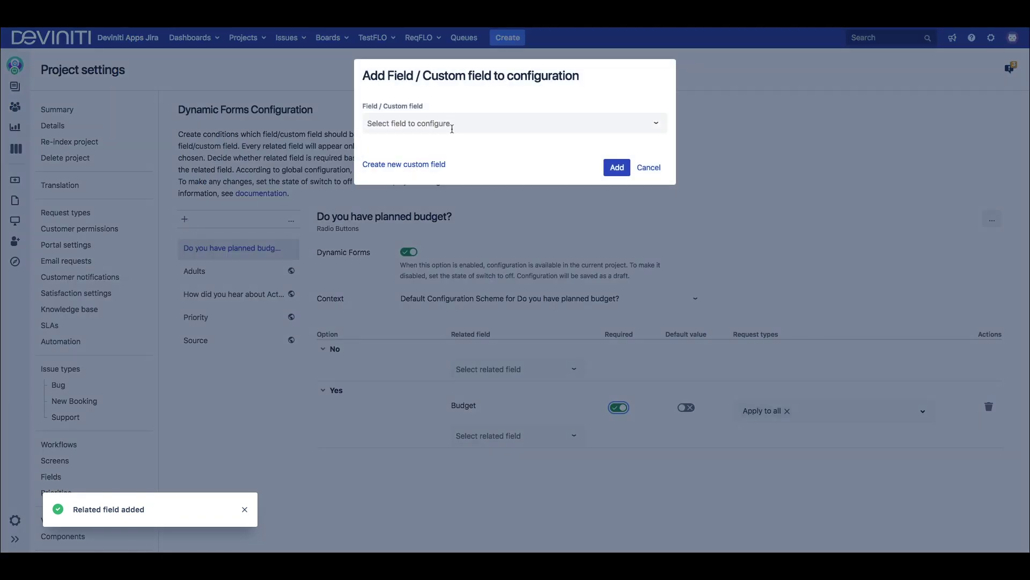
text(faci)
click(462, 150)
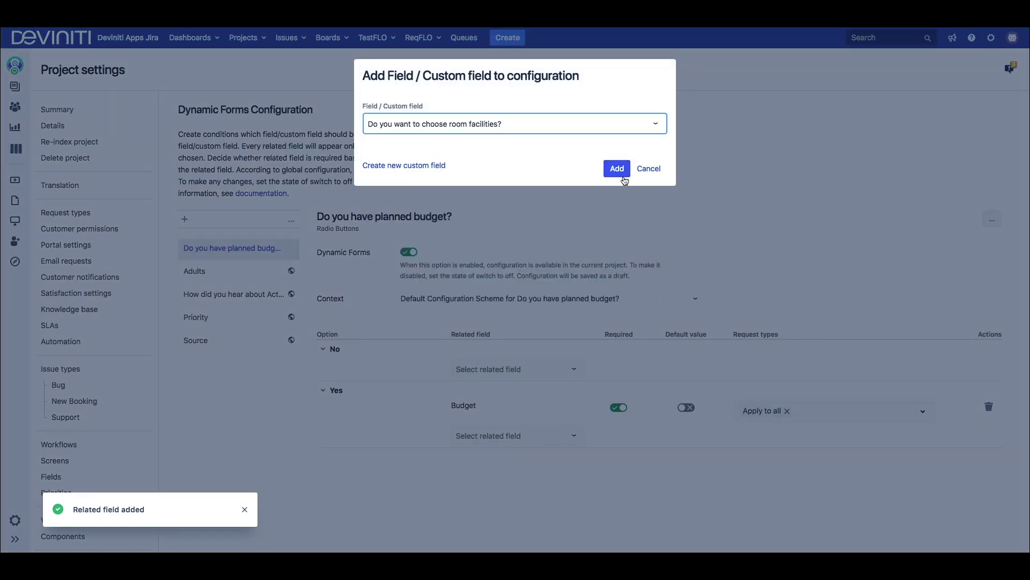
click(620, 170)
click(524, 410)
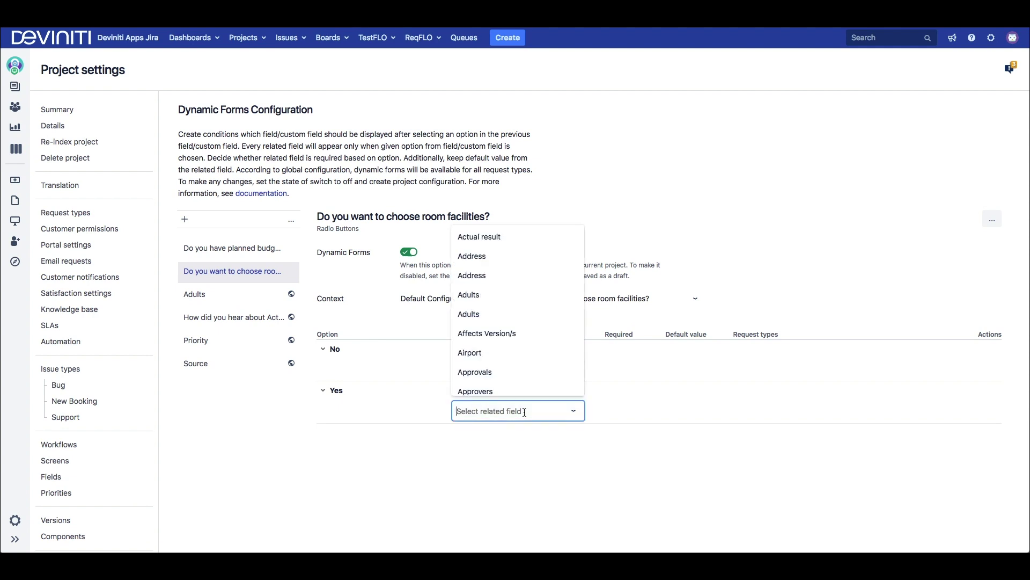
text(facili)
click(525, 441)
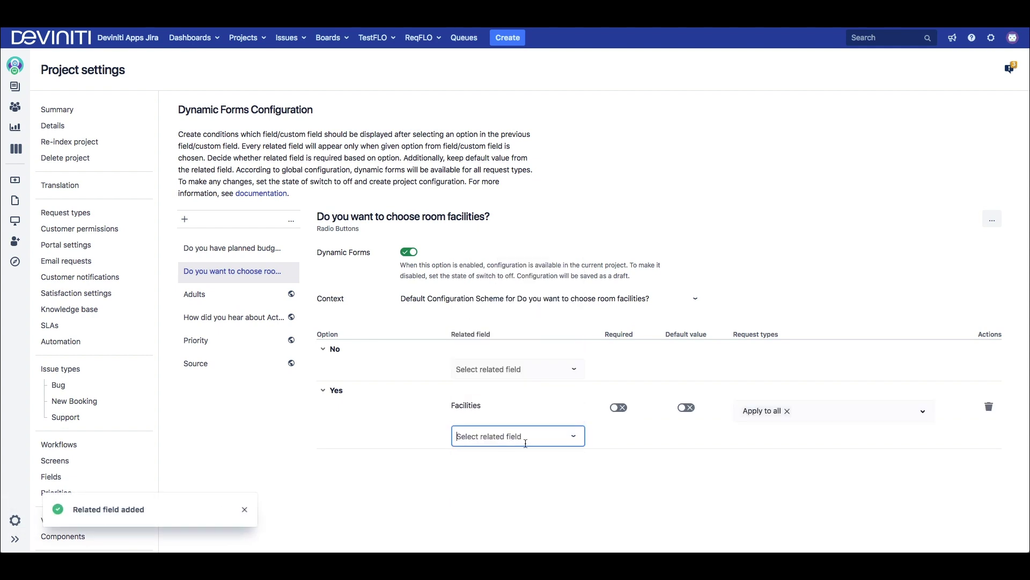
click(619, 408)
- Add Disabled guests?, revealing a required Facilities for disabled guests field on Yes
click(184, 219)
click(465, 124)
text(disa)
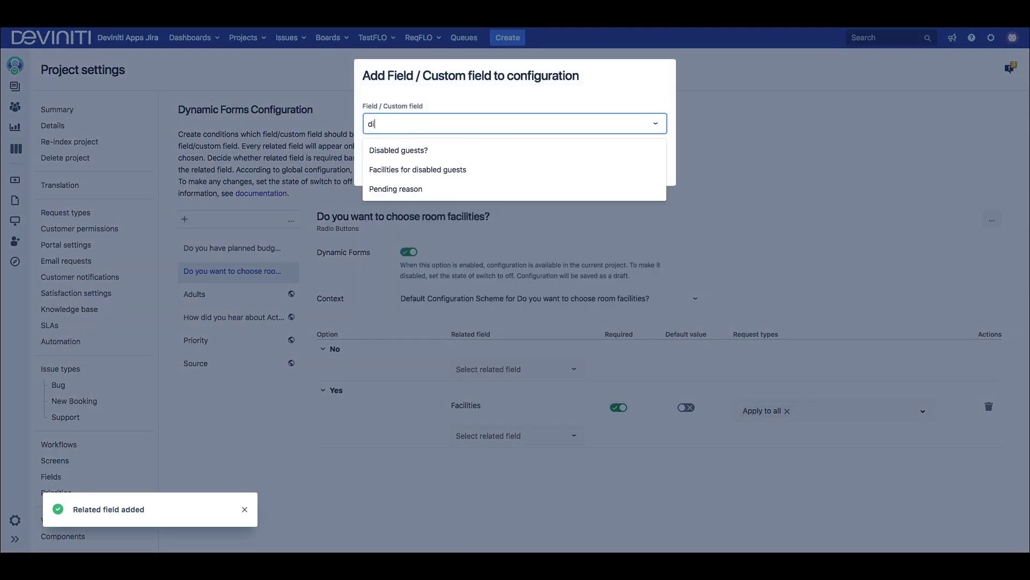
click(468, 148)
click(618, 167)
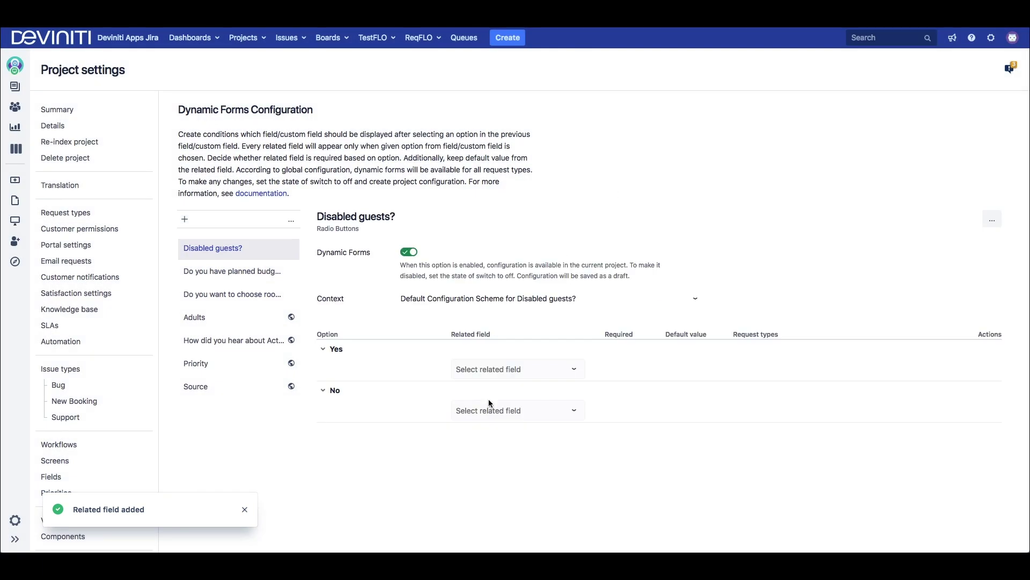
click(518, 369)
text(facili)
click(522, 434)
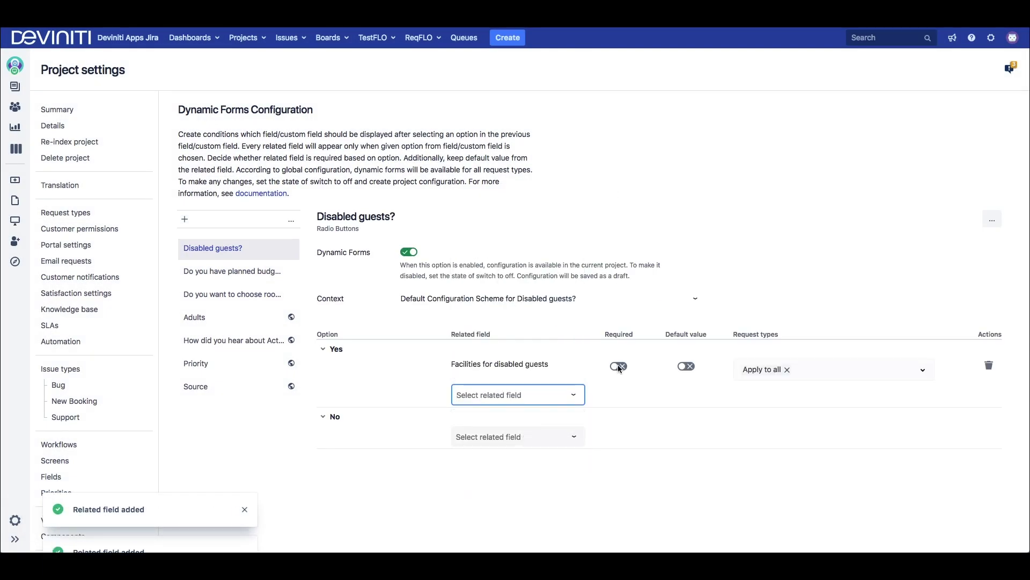
click(617, 366)
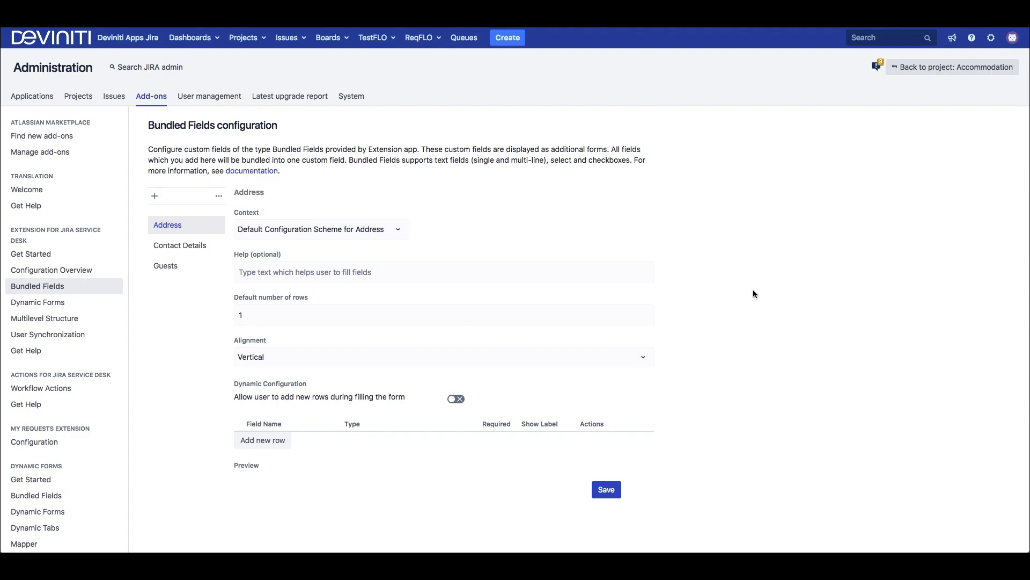
- Set Address alignment to Horizontal and add Name and surname plus a select-type Country field
click(568, 358)
click(534, 384)
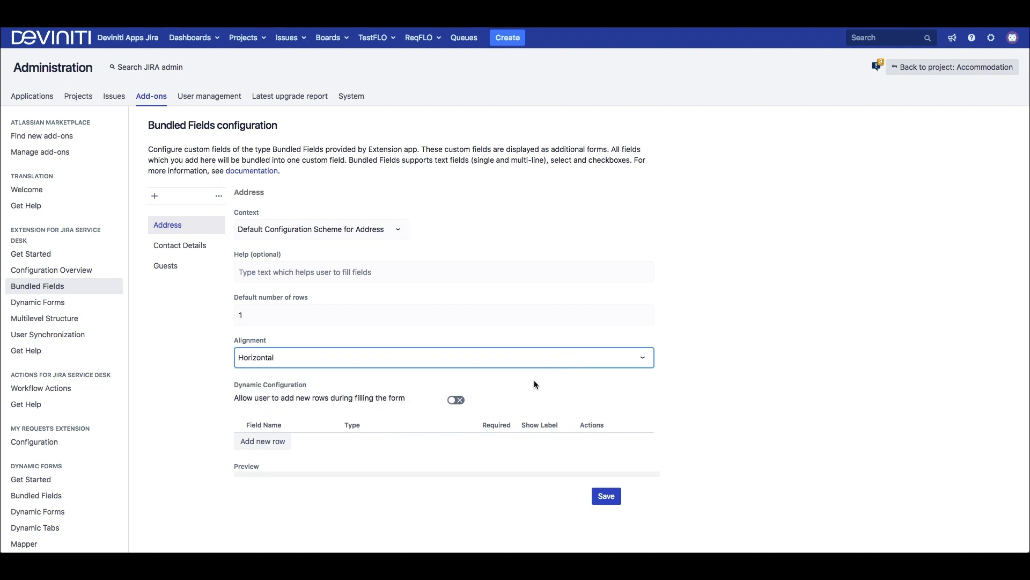
click(253, 440)
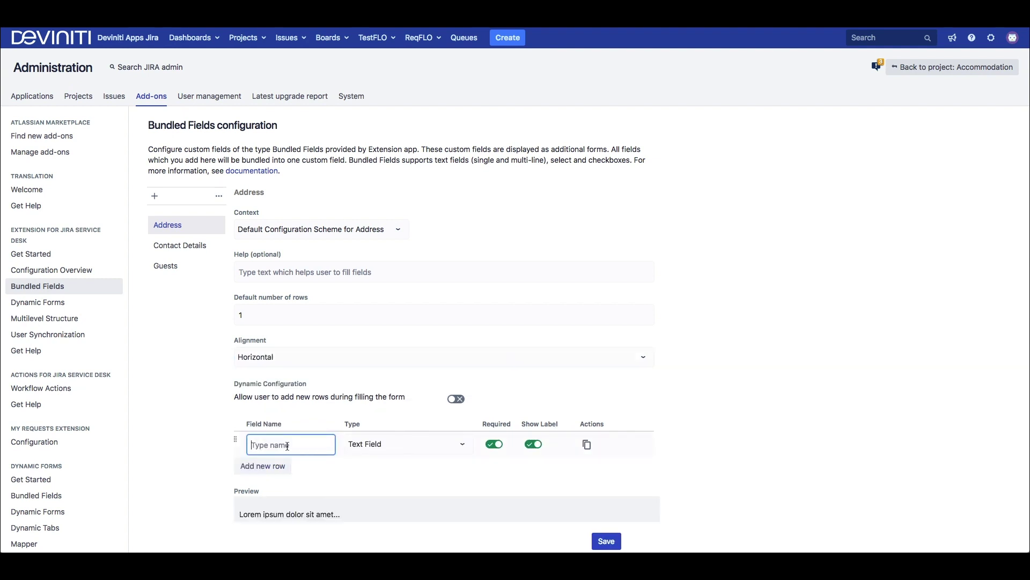
text(Name and surname)
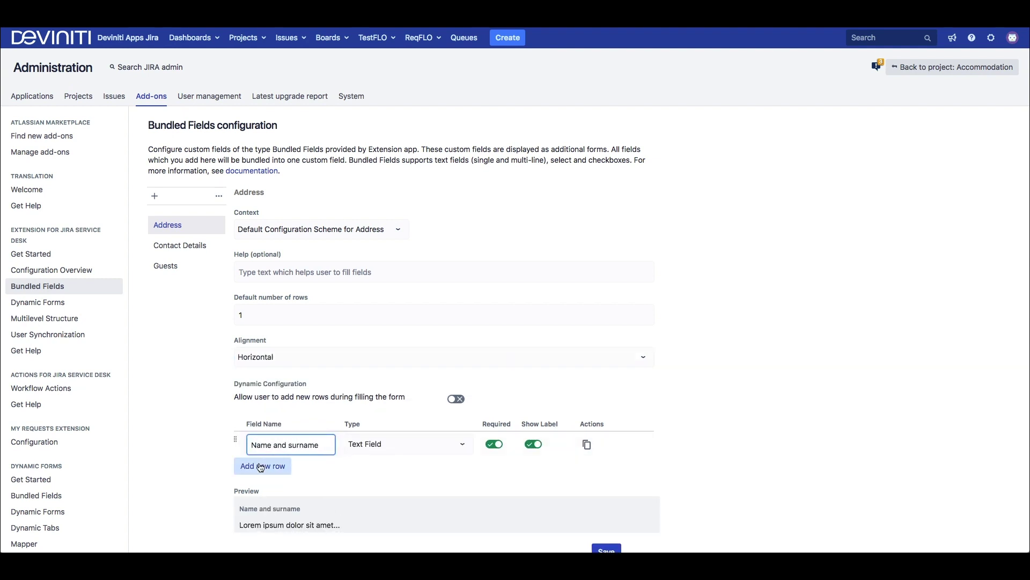
click(261, 467)
text(Country)
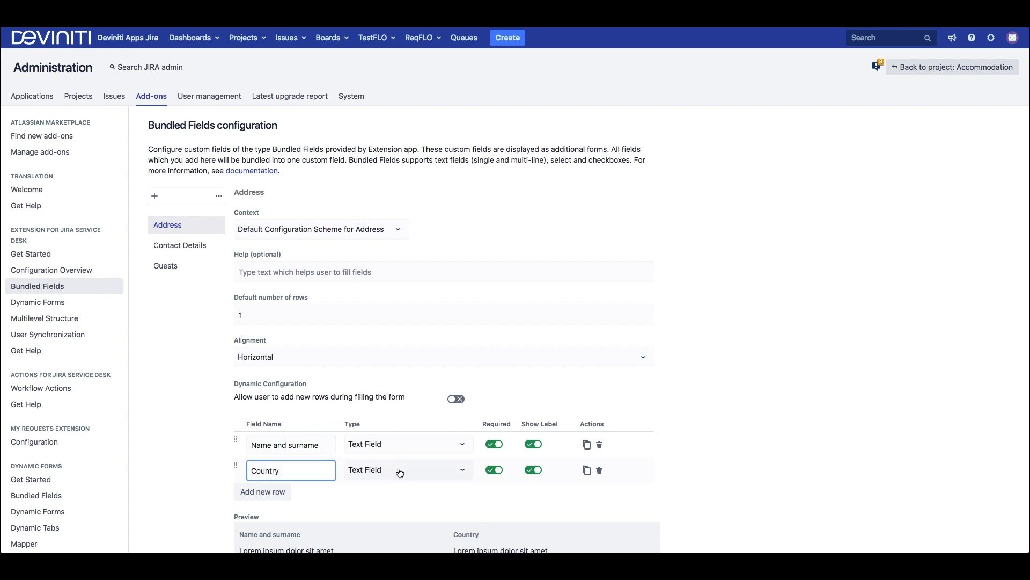
click(400, 472)
click(404, 386)
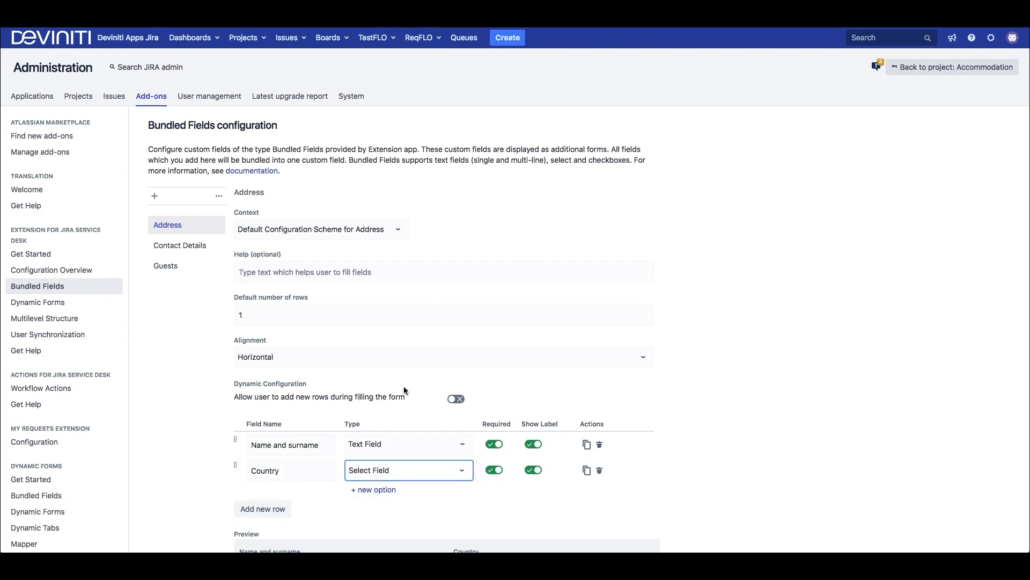
- Give the Country field the options United States, Germany and Poland
click(379, 490)
text(United St)
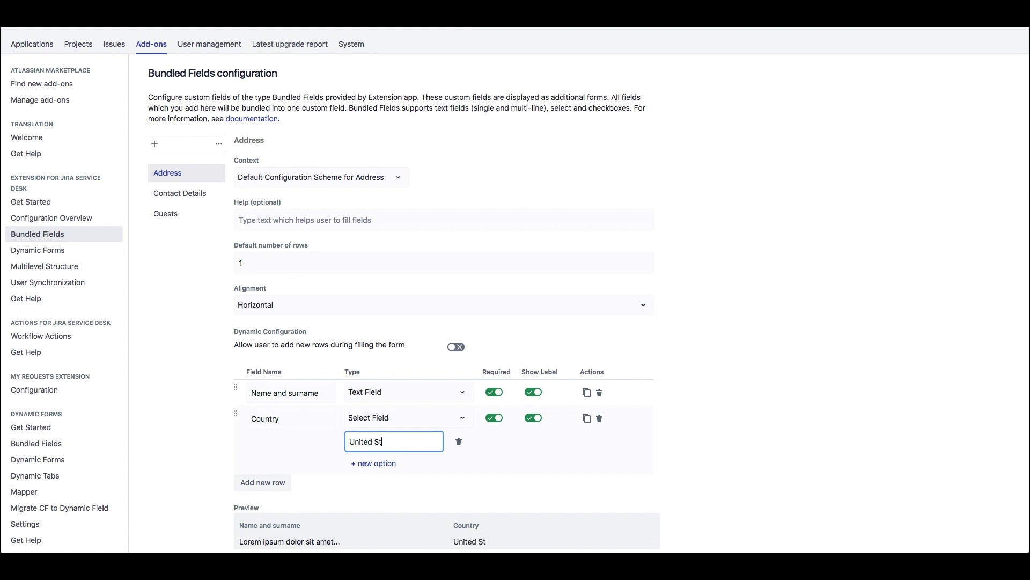
text(ates)
click(370, 464)
text(Germany)
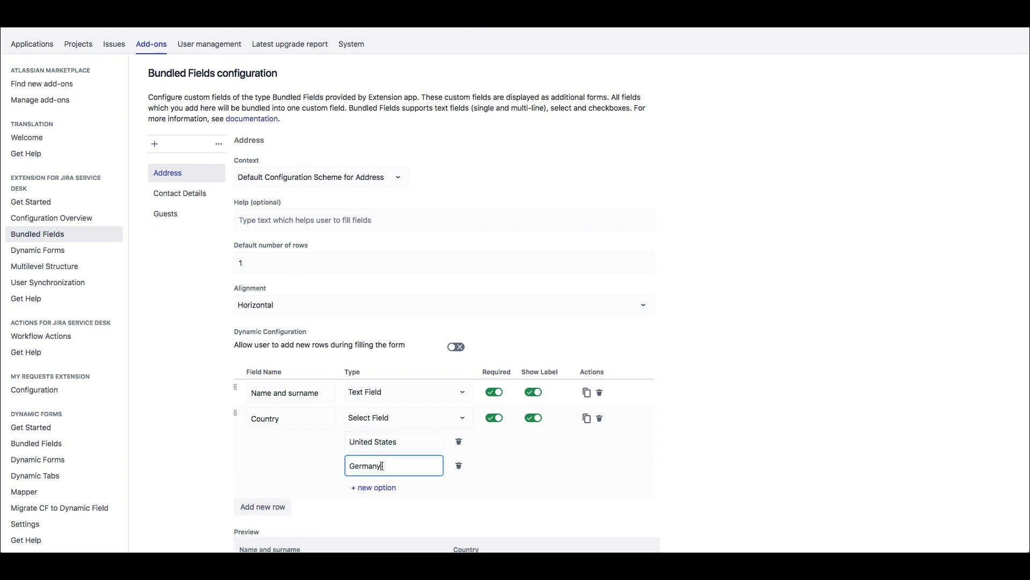
click(374, 488)
text(Poland)
scroll(389, 486, down, 5)
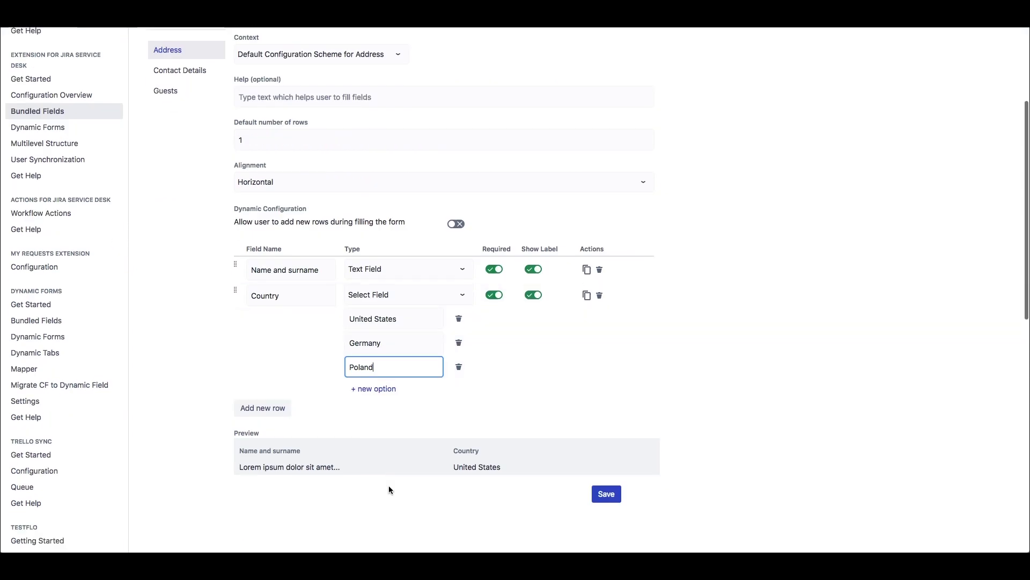
- Add Phone number and Email address fields, allow adding more rows, and save the bundle
click(274, 409)
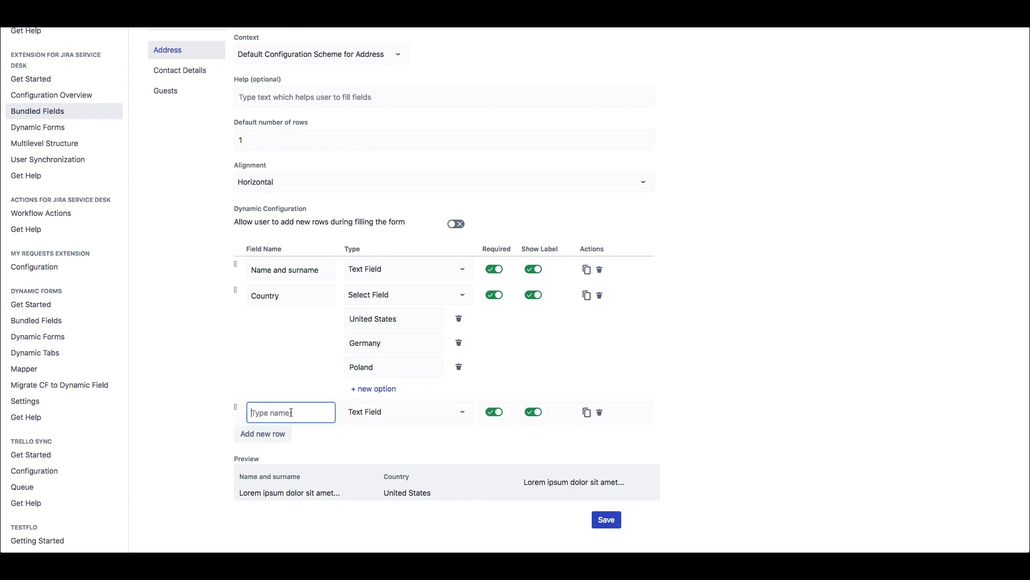
text(Phone number)
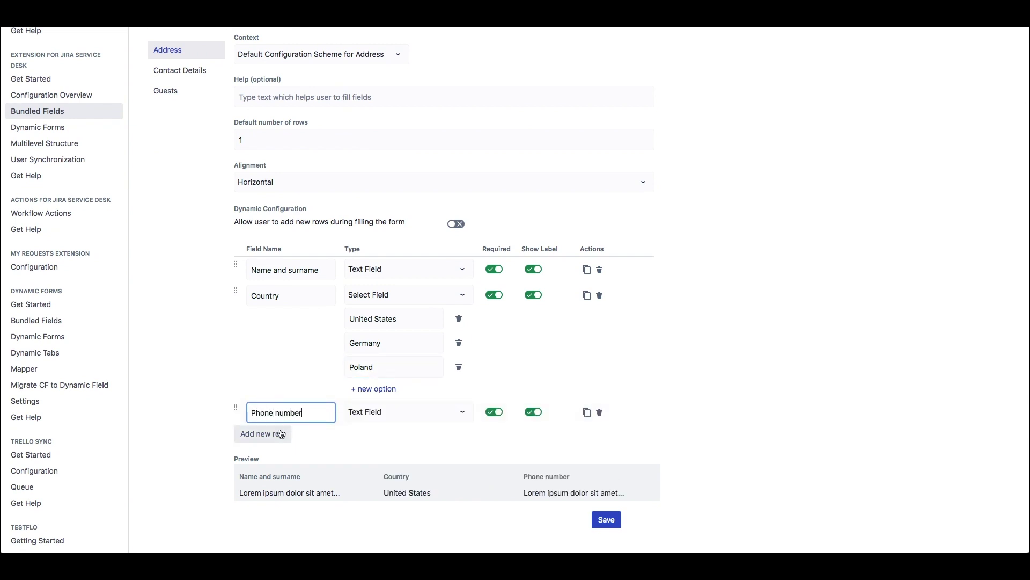
click(263, 434)
text(Email address)
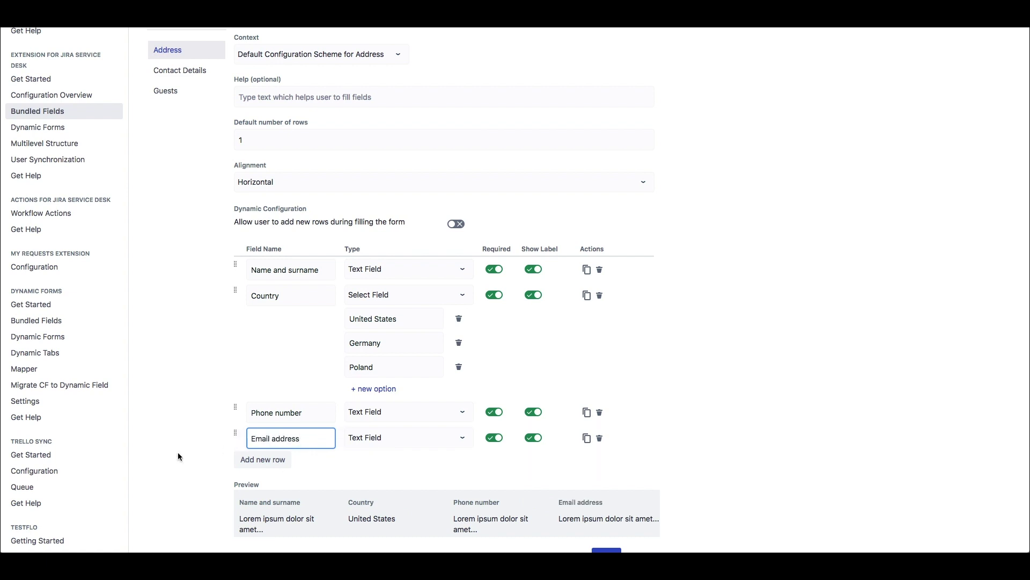
click(178, 452)
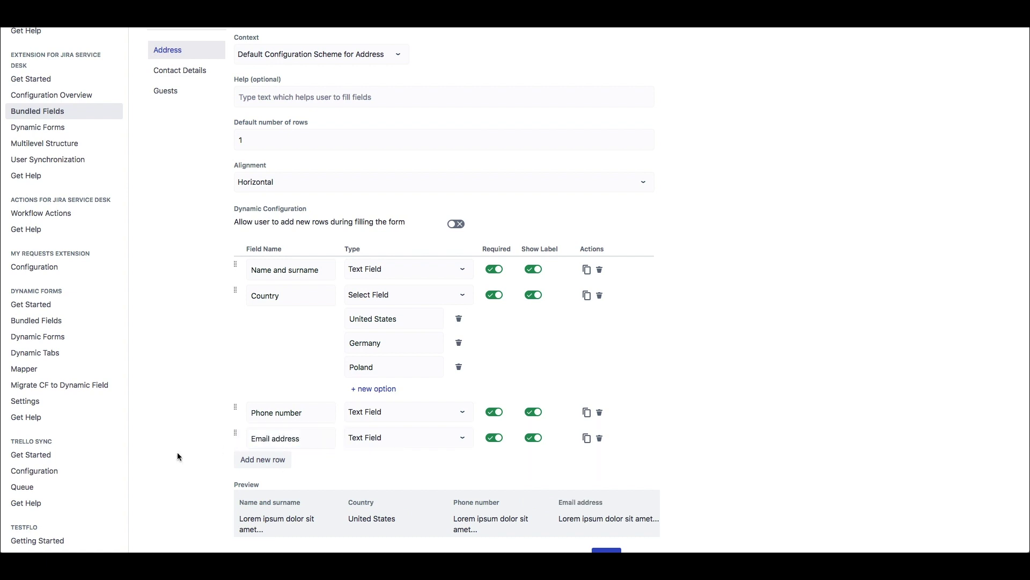
click(457, 224)
scroll(747, 396, down, 1)
scroll(748, 396, down, 3)
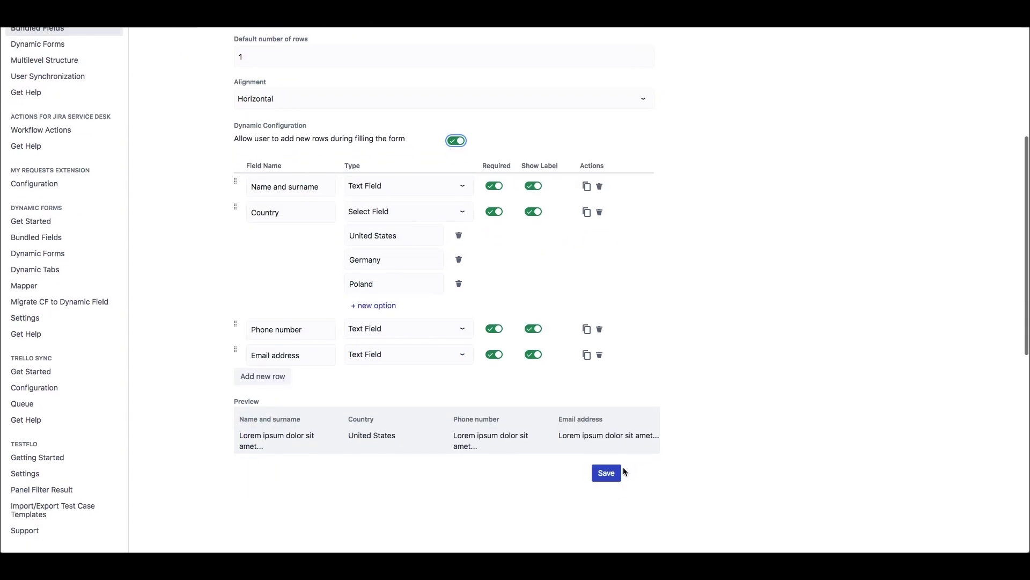
click(615, 474)
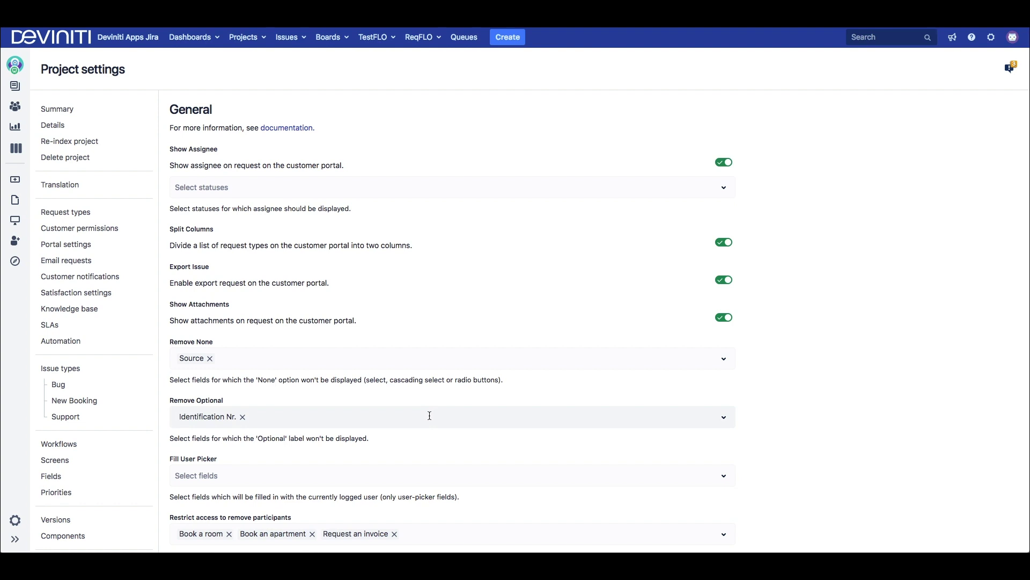
- Add Rooms, Adults and Children to the Remove None fields alongside Source
click(413, 365)
text(rooms)
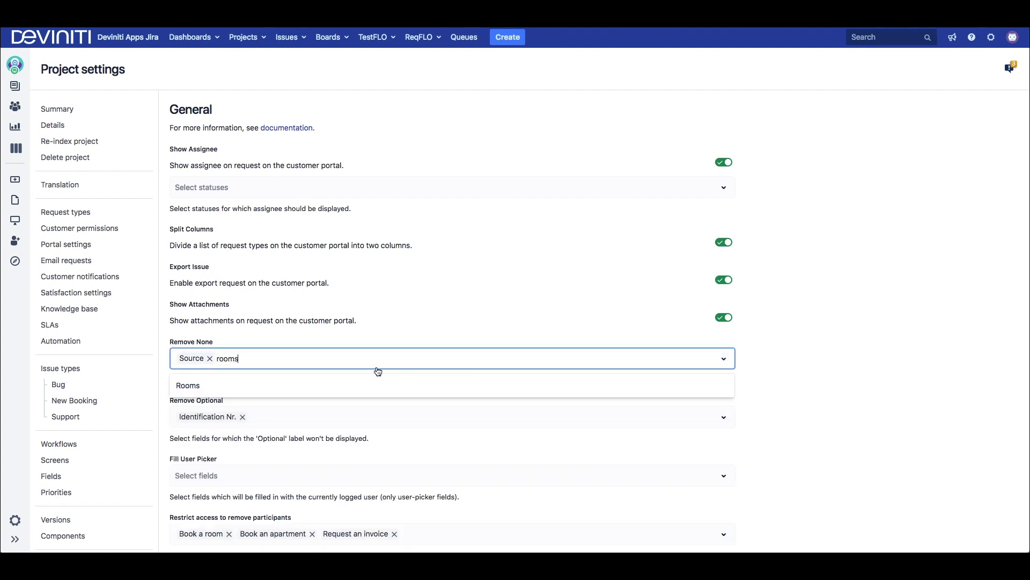
click(361, 385)
text(adults)
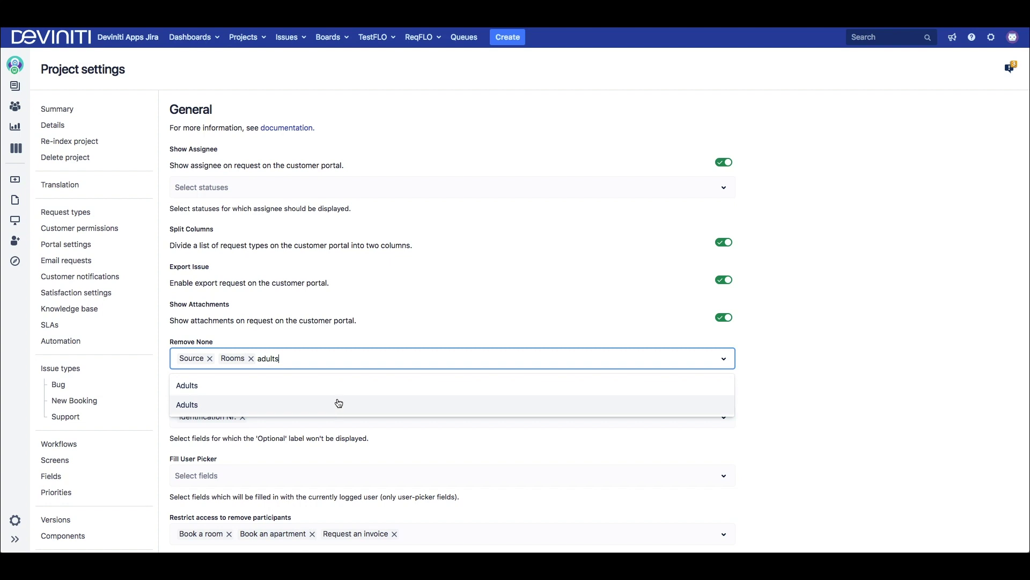
click(361, 403)
text(child)
click(317, 389)
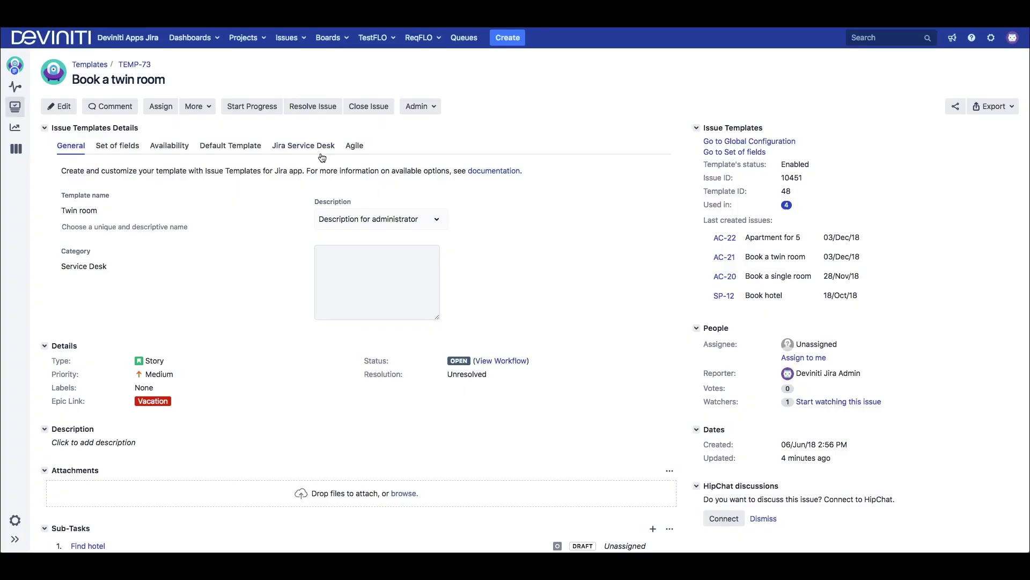
- Enable the Twin room template (TEMP-73) for the service desk and make it default for AC/Book a room
click(310, 147)
click(290, 172)
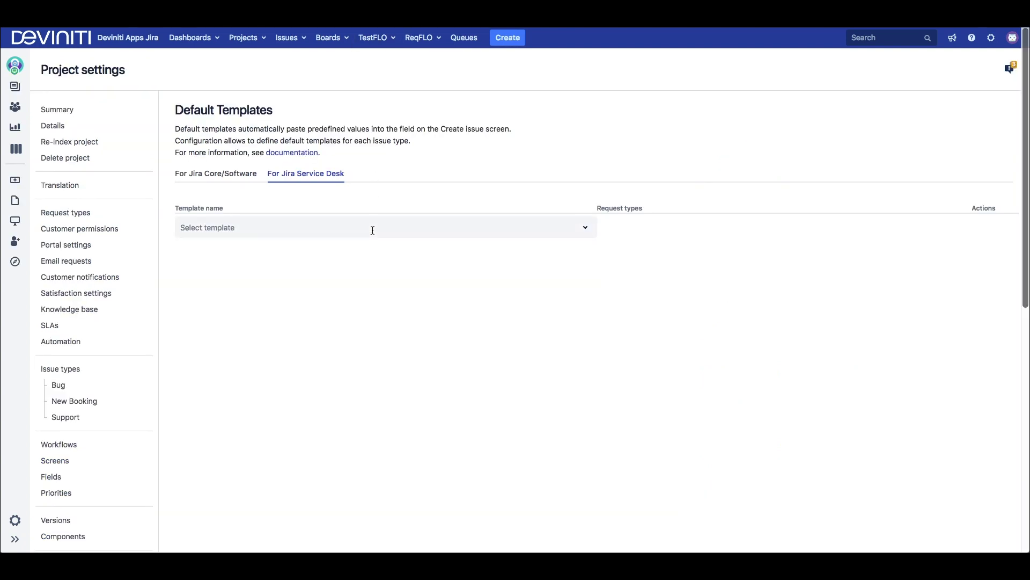
click(373, 229)
click(349, 254)
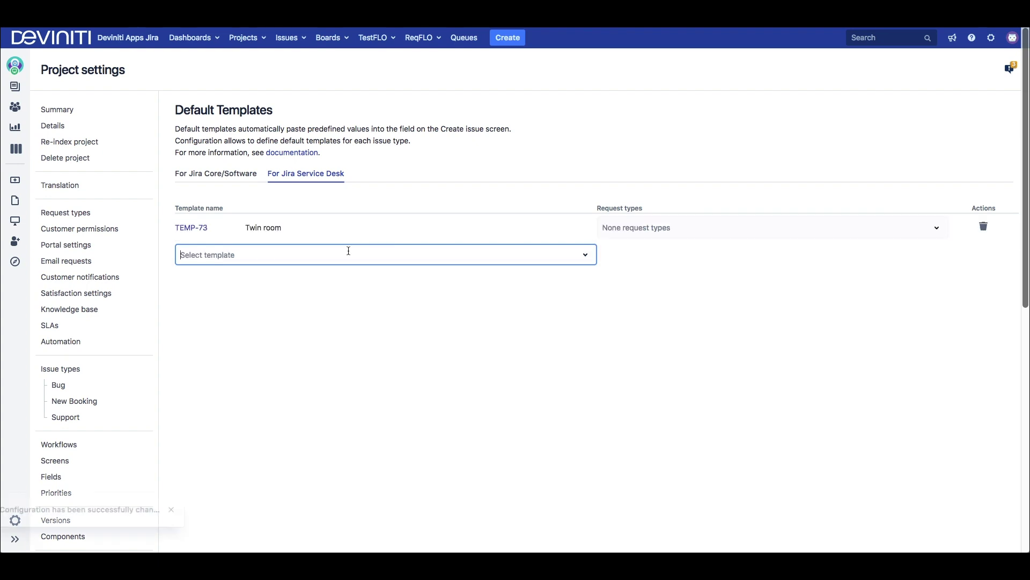
click(675, 228)
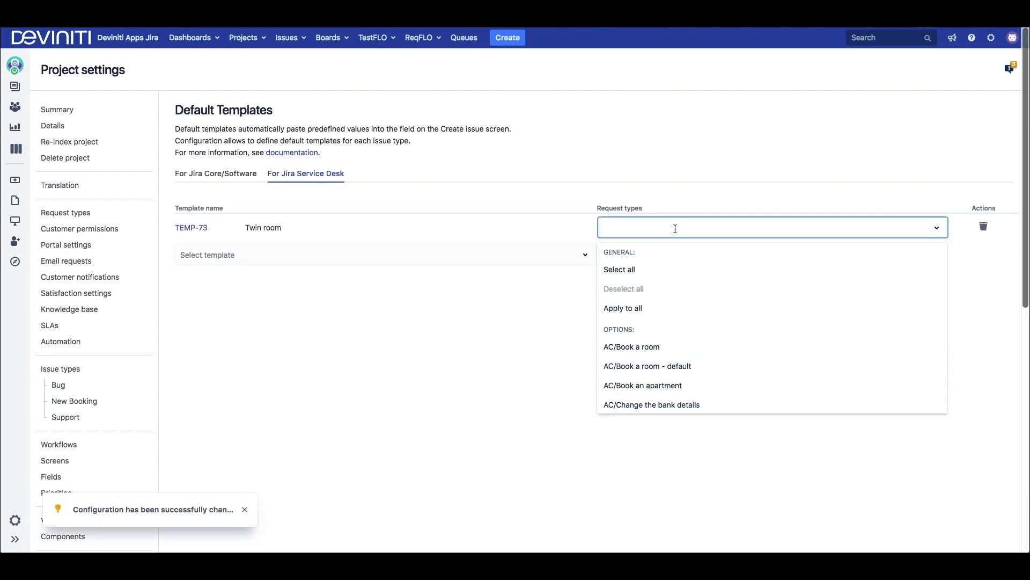
text(book)
click(676, 269)
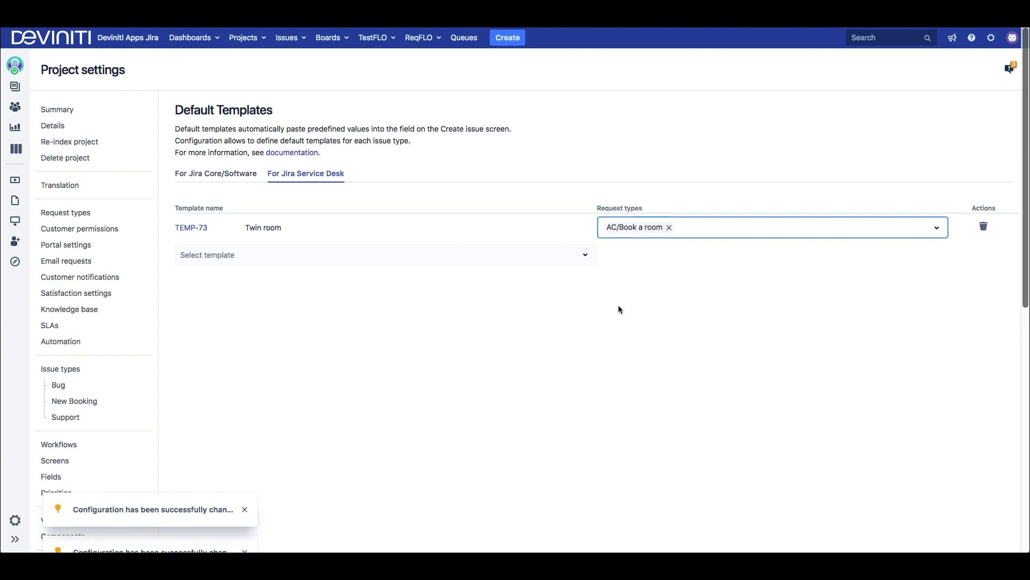